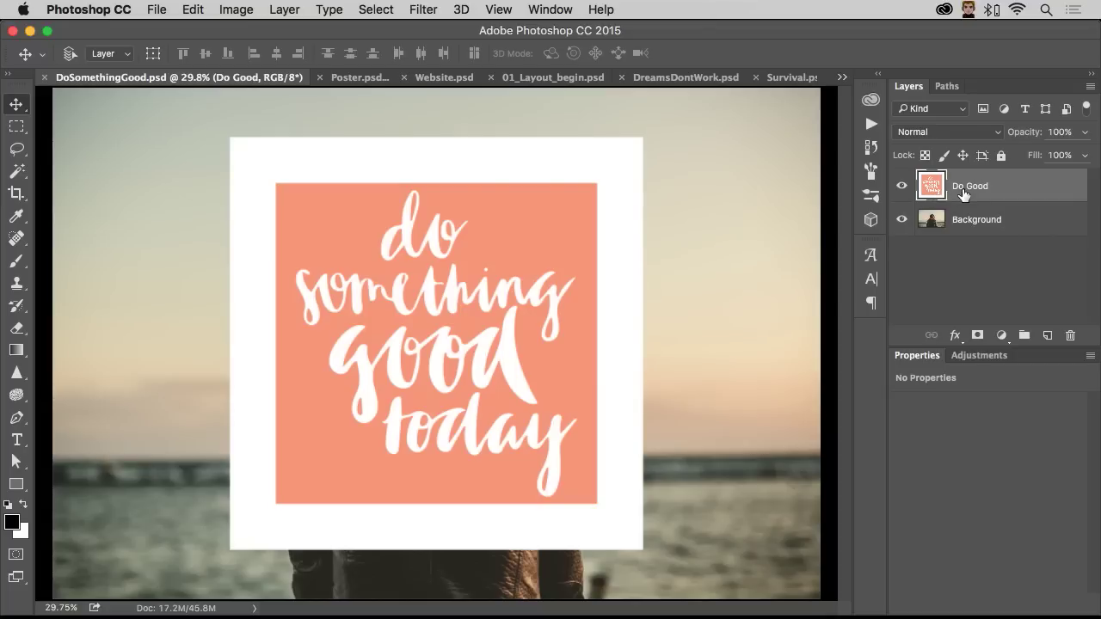
Try the Do Good layer's opacity at 50%, 20% and 75%, then restore it to 100%.
left_click(1084, 131)
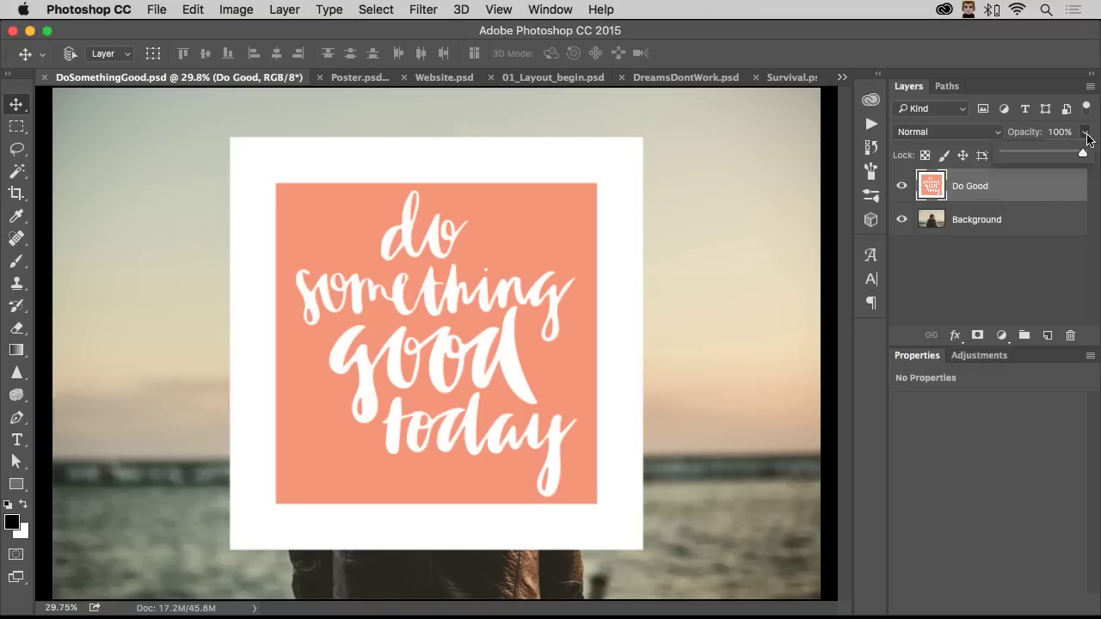
mouse_move(1082, 152)
left_mouse_down()
mouse_move(1031, 155)
mouse_move(1093, 159)
left_mouse_up()
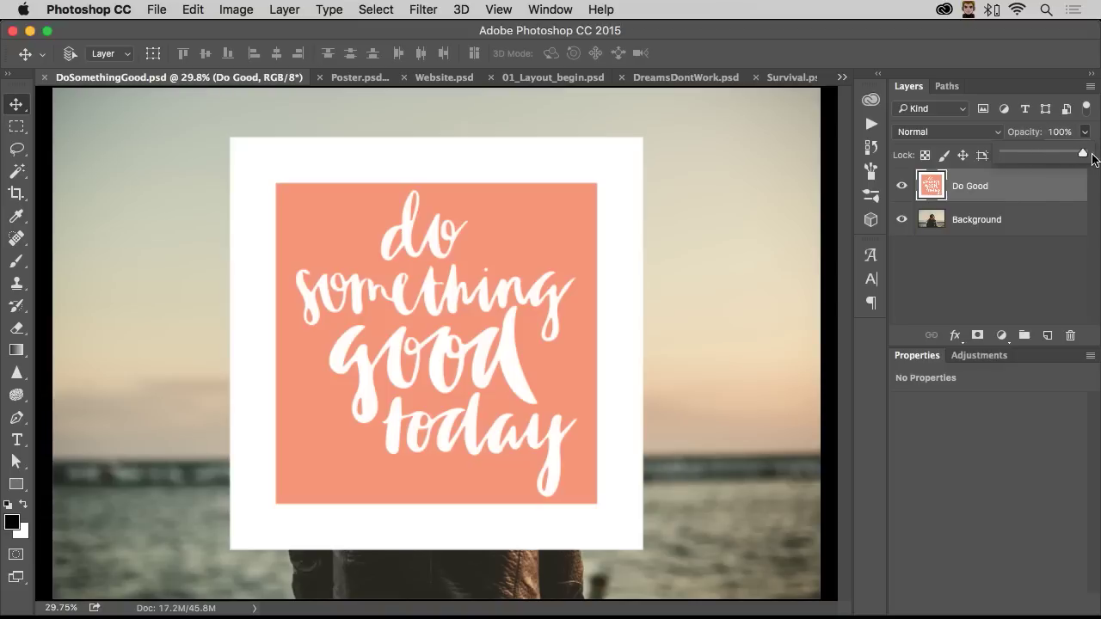
left_click(1021, 137)
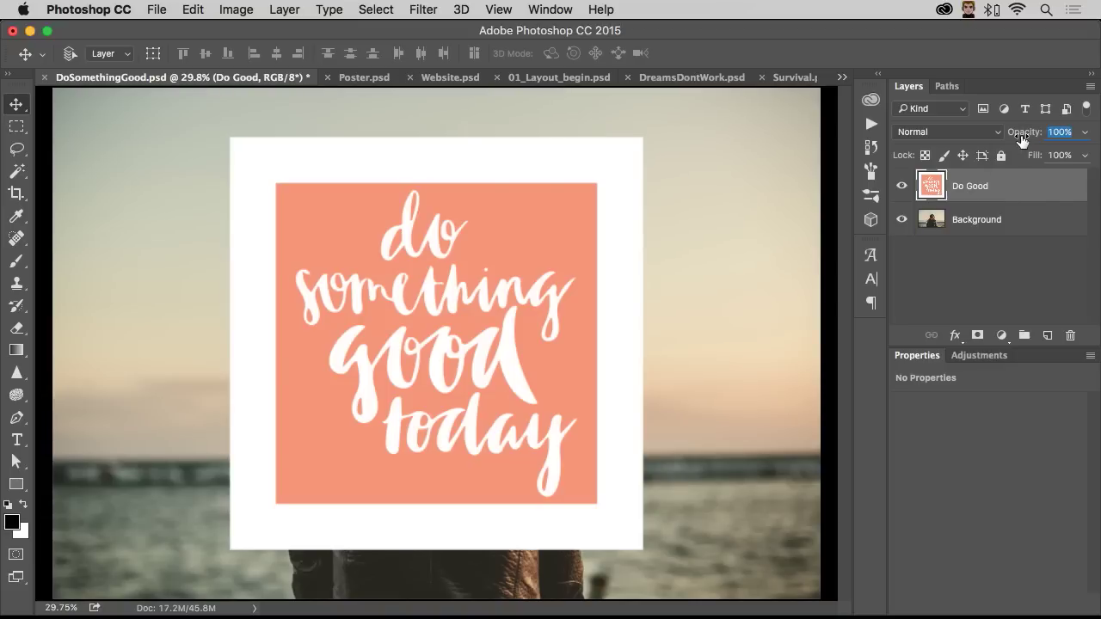
left_click_drag(1021, 139, 1064, 136)
left_click(1040, 270)
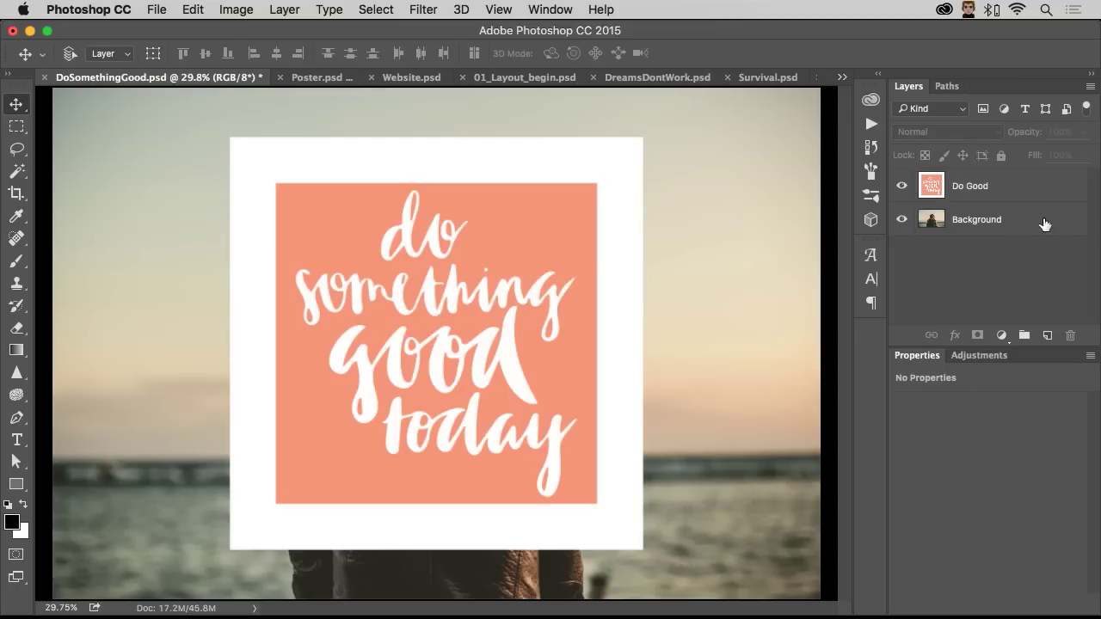
left_click(1037, 190)
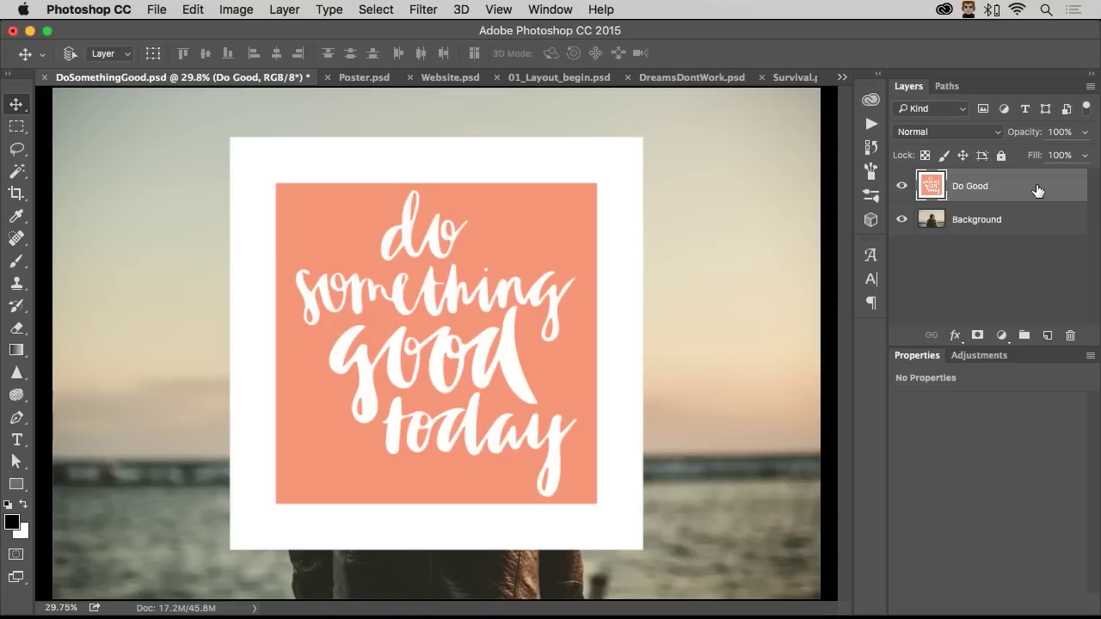
key("5")
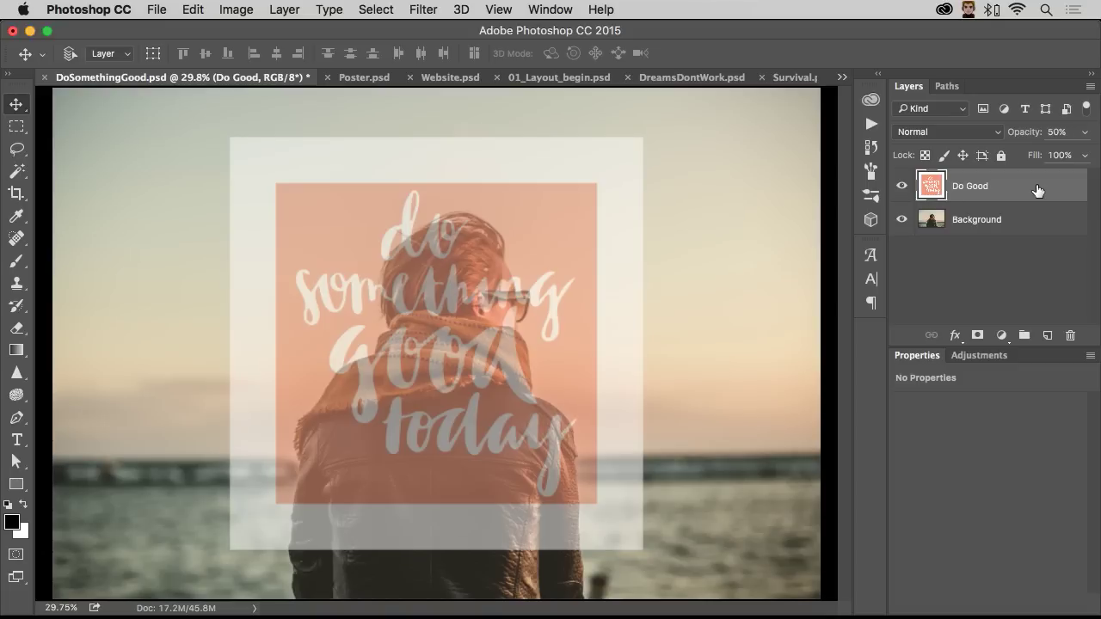
key("2")
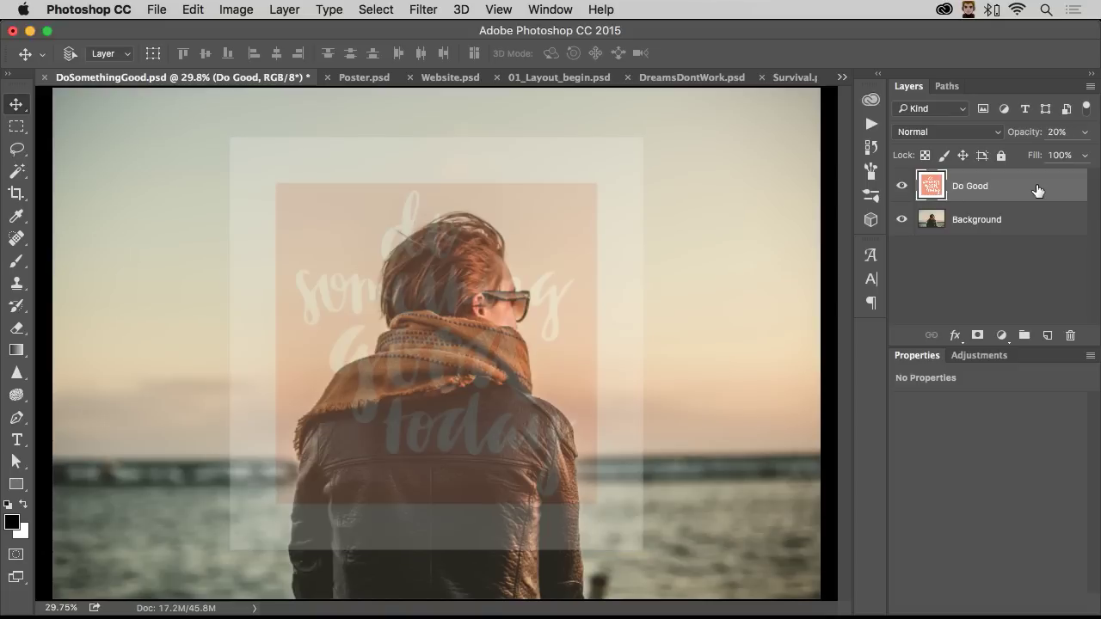
key("7")
key("5")
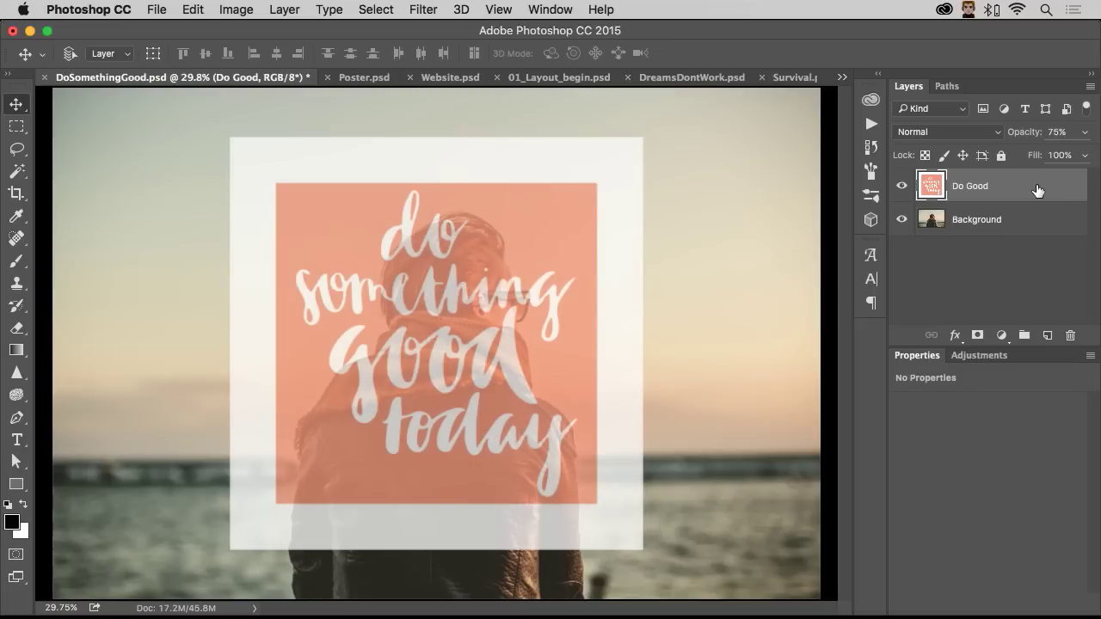
key("0")
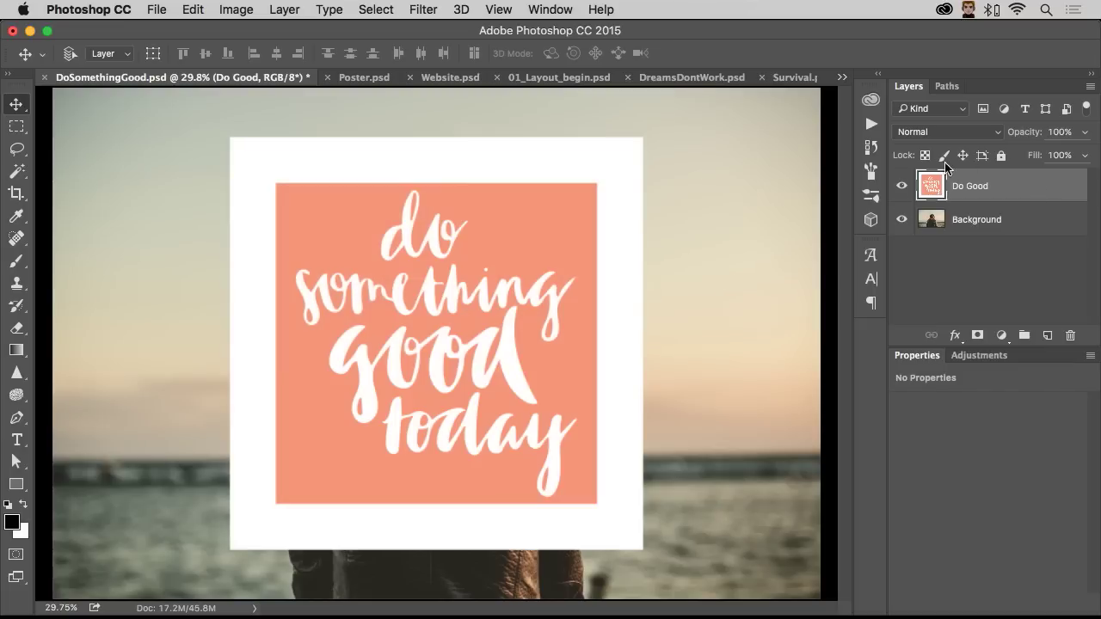
Try Subtract and Difference blend modes on Do Good, settling on Hard Light.
left_click(998, 132)
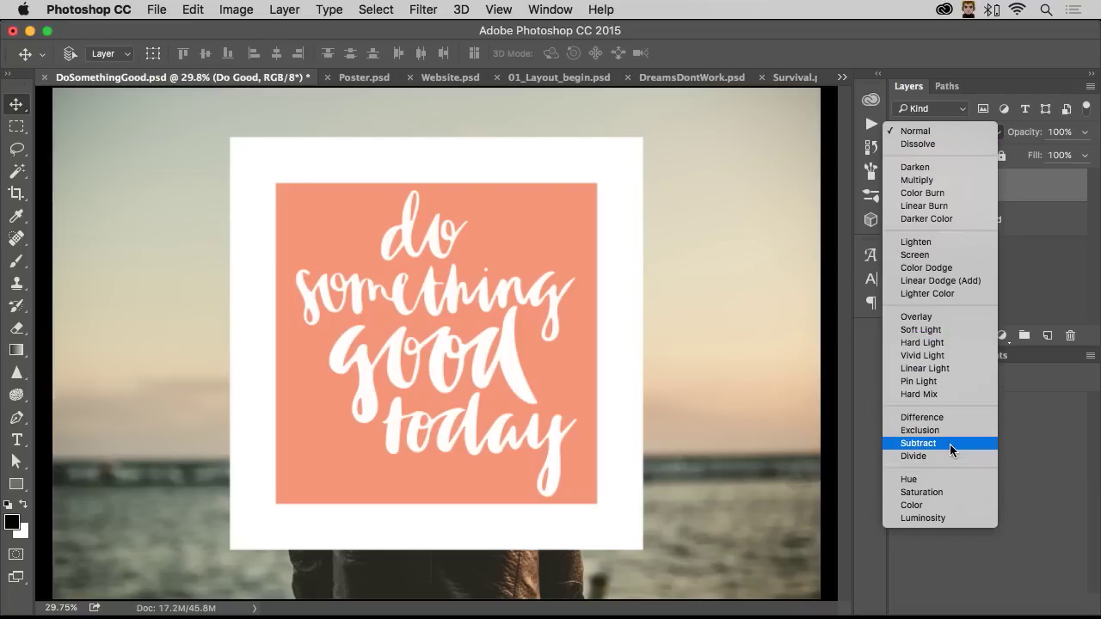
left_click(917, 443)
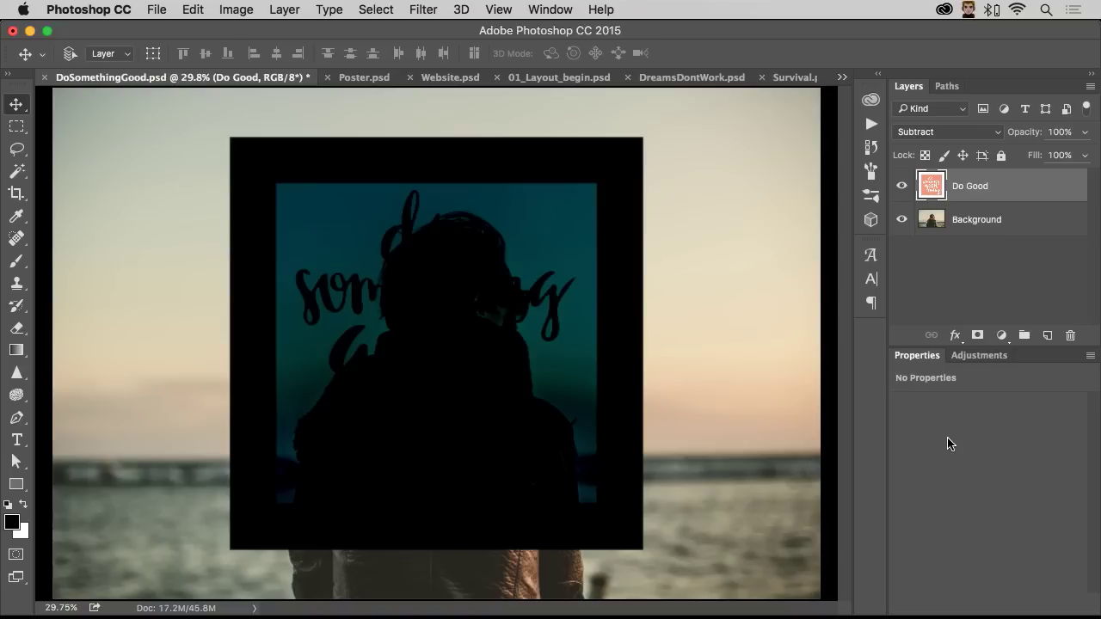
left_click(996, 134)
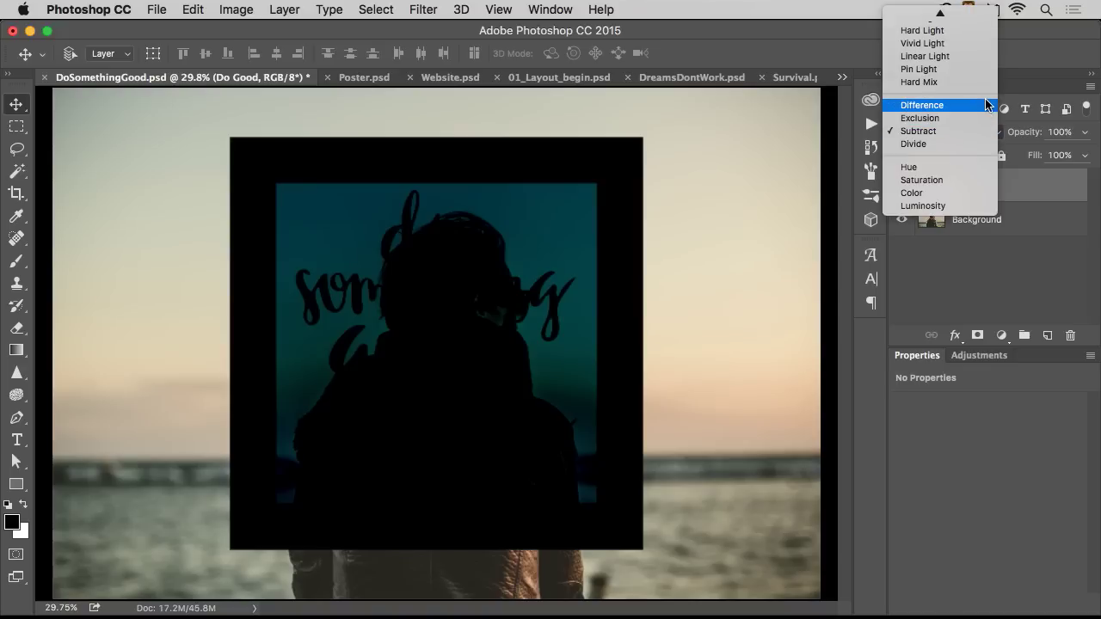
left_click(987, 104)
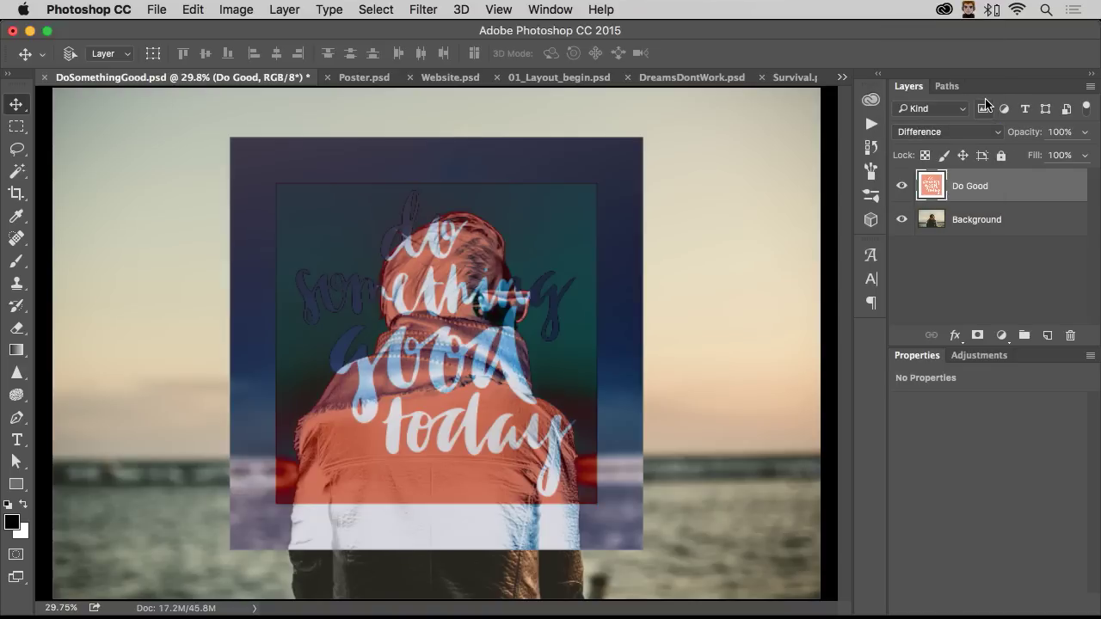
left_click(995, 133)
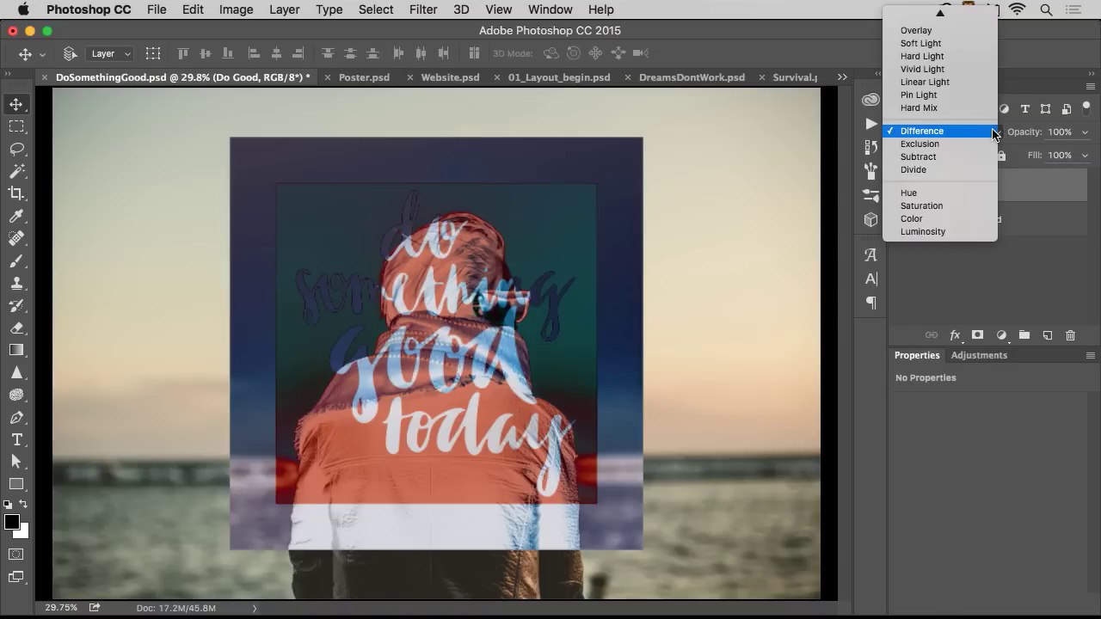
left_click(978, 58)
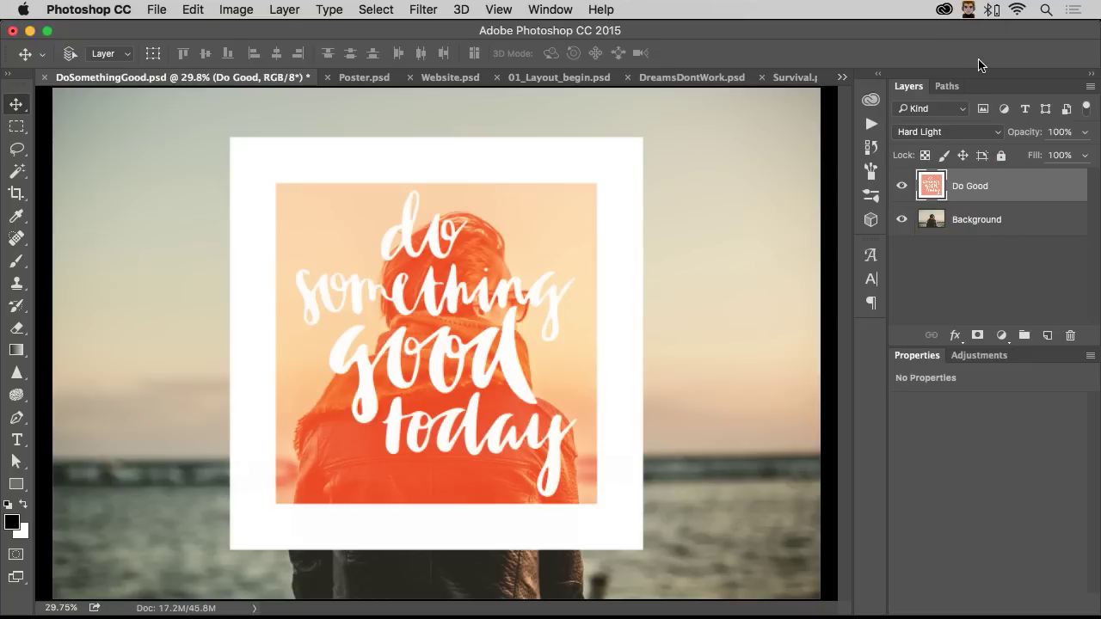
key("shift+plus")
key("shift+plus")
key("shift+plus")
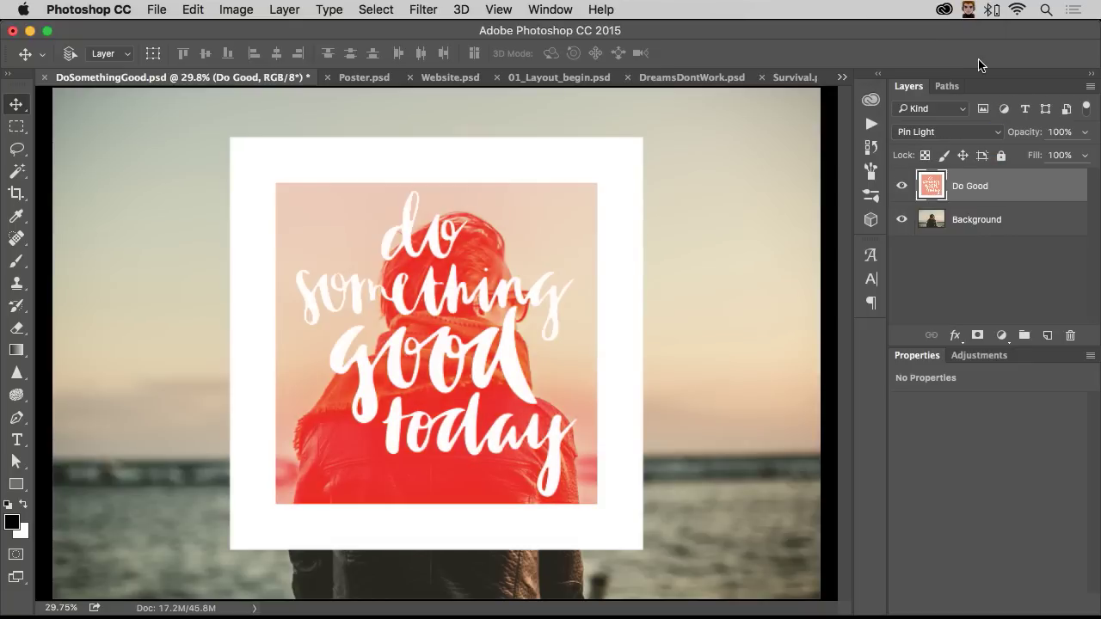
key("shift+plus")
key("shift+plus")
key("shift+plus")
key("shift+plus")
key("shift+plus")
key("shift+plus")
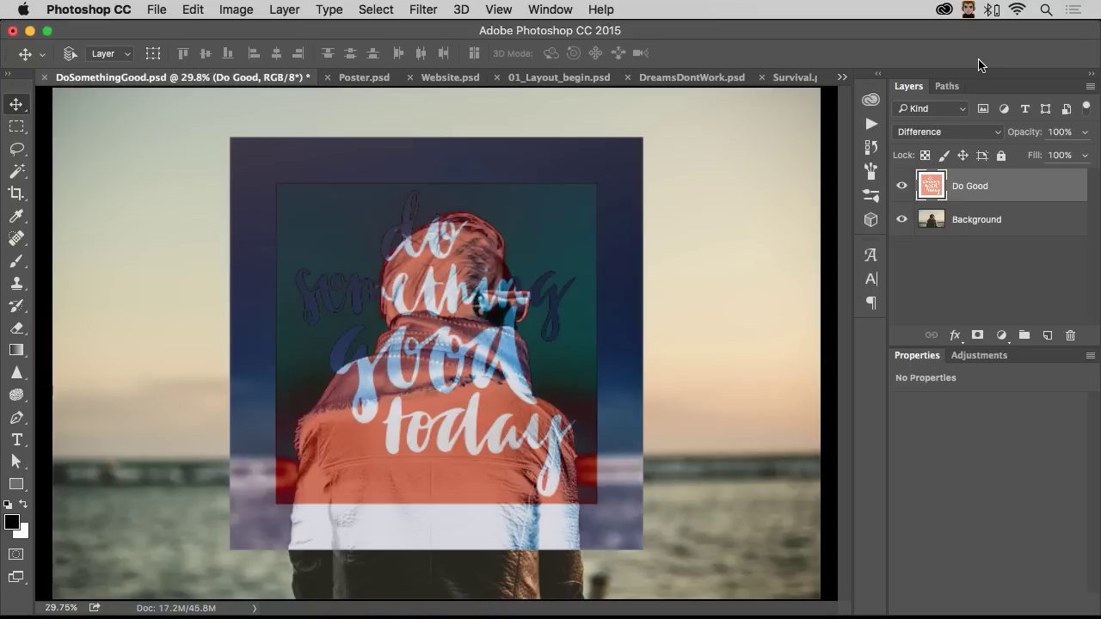
key("shift+plus")
key("shift+plus")
key("shift+plus")
key("shift+plus")
key("shift+plus")
key("shift+plus")
key("shift+plus")
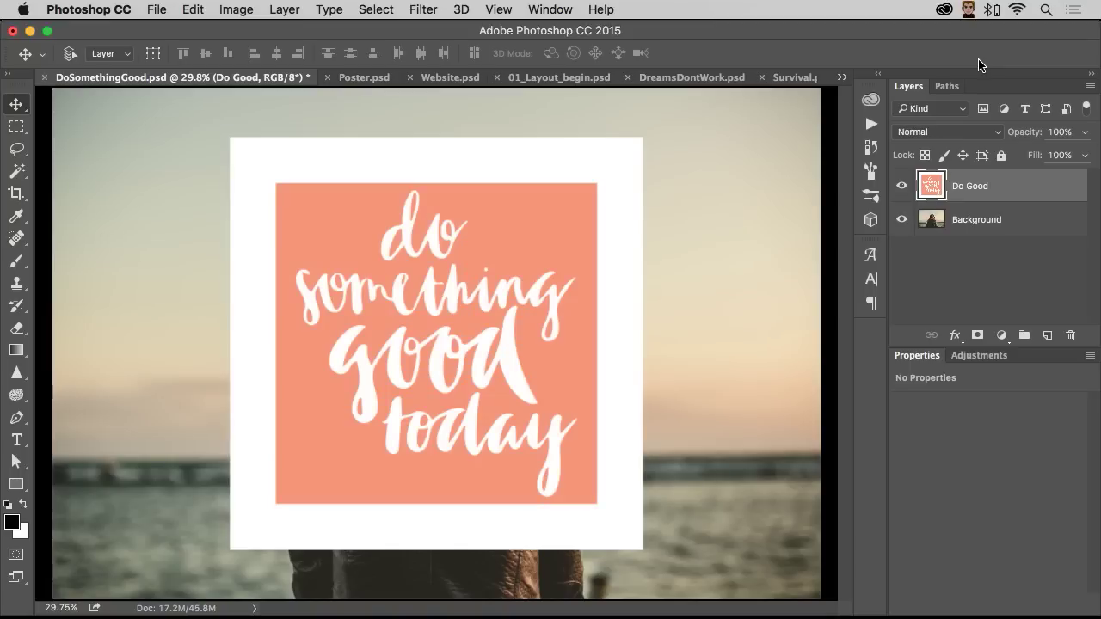
key("shift+plus")
key("shift+plus")
key("shift+plus")
key("shift+plus")
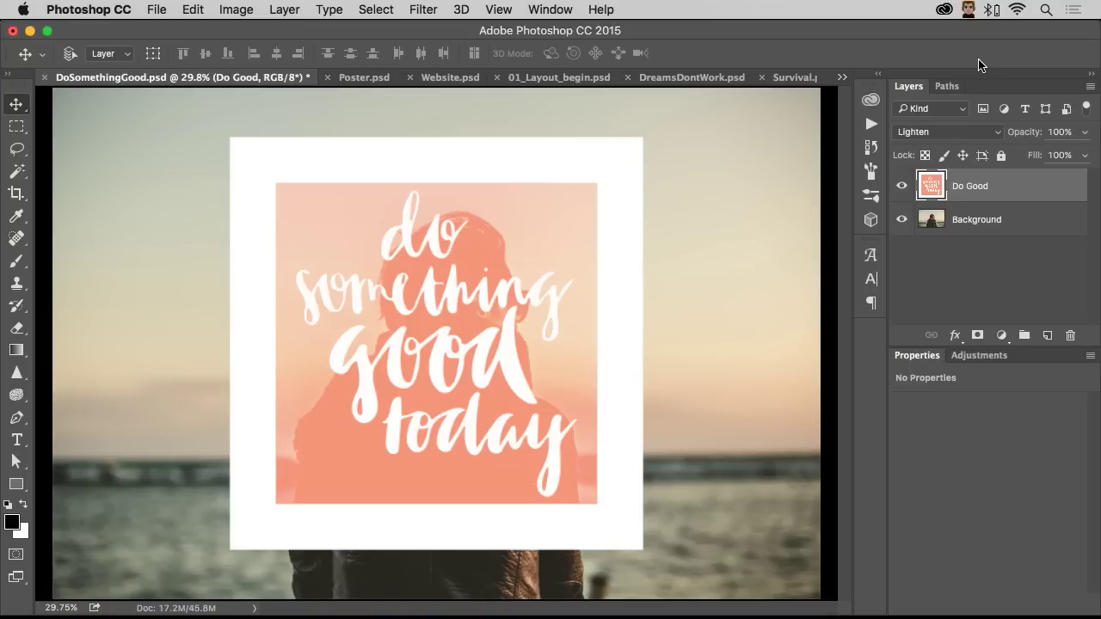
key("shift+plus")
key("shift+plus")
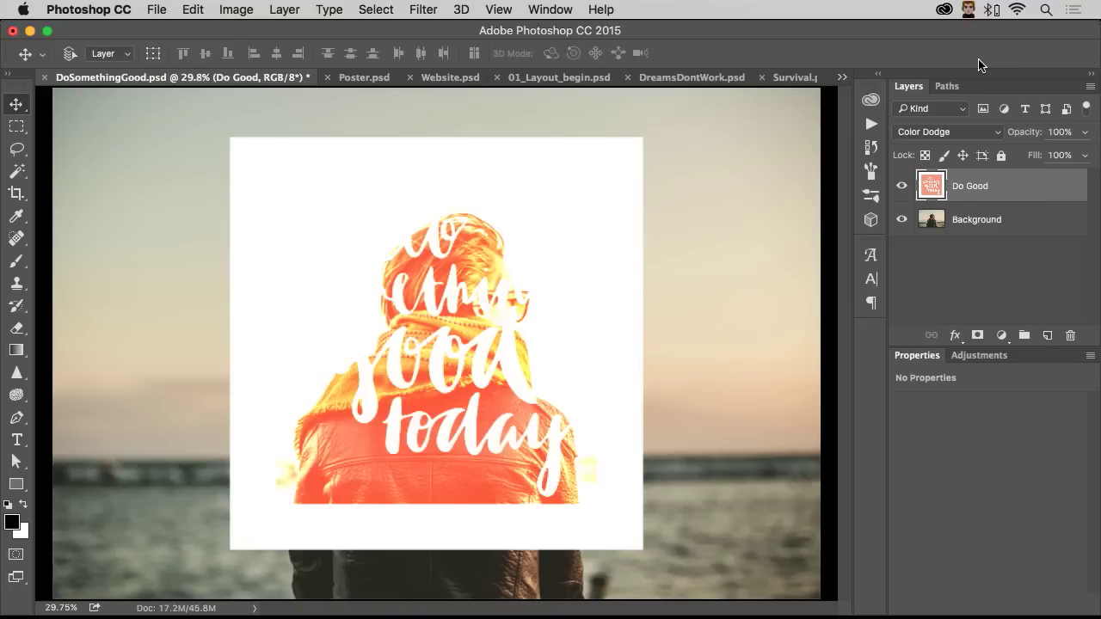
key("shift+plus")
key("shift+plus")
key("shift+plus")
key("shift+plus")
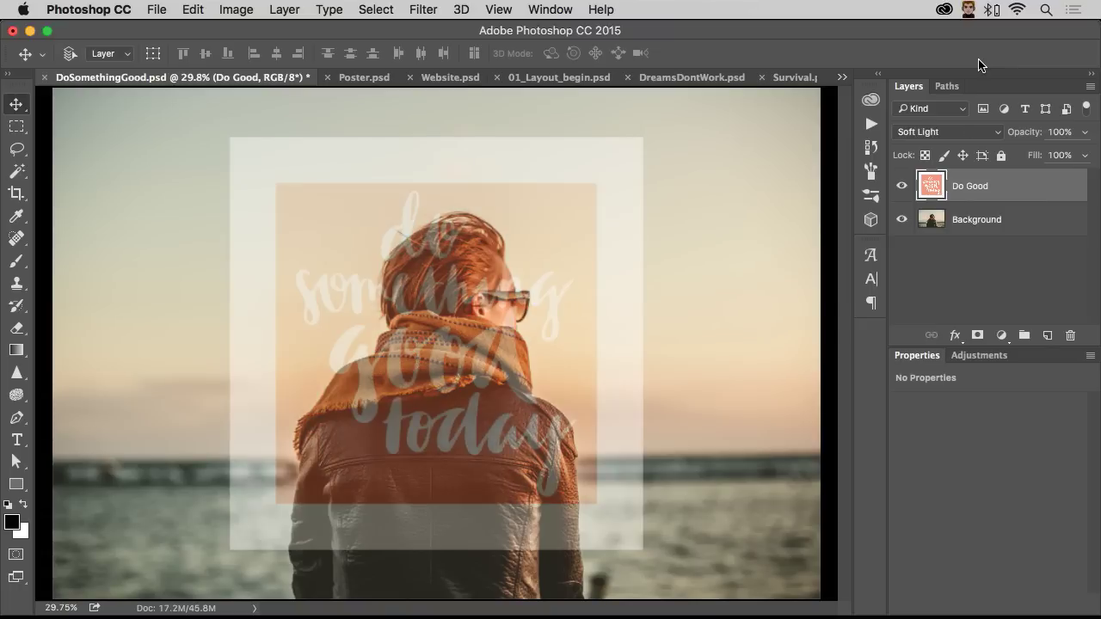
key("shift+plus")
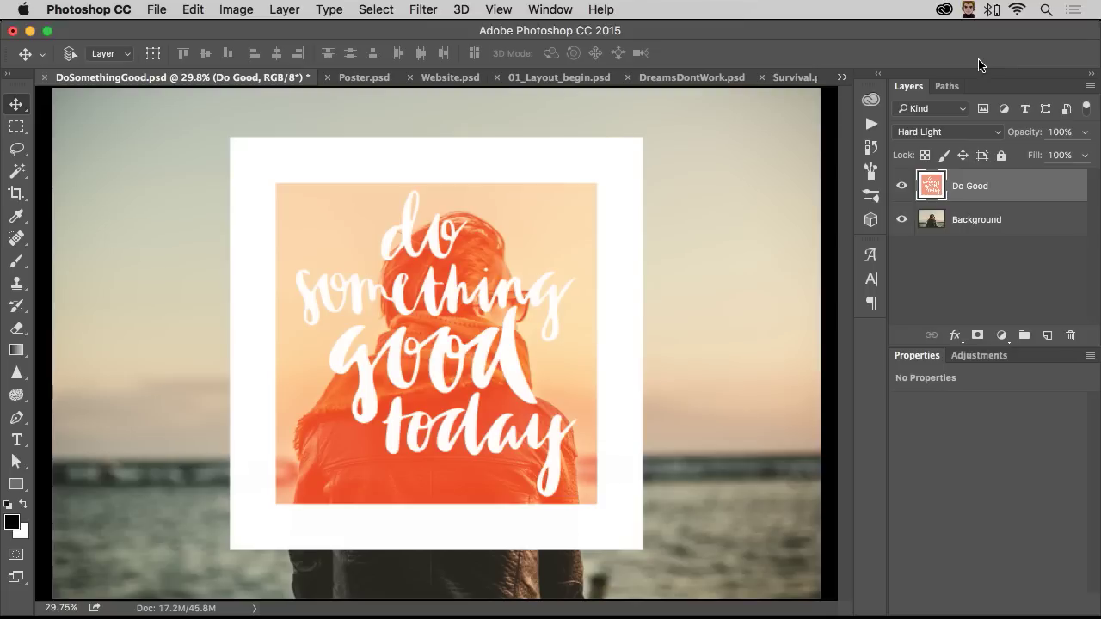
key("shift+minus")
key("shift+minus")
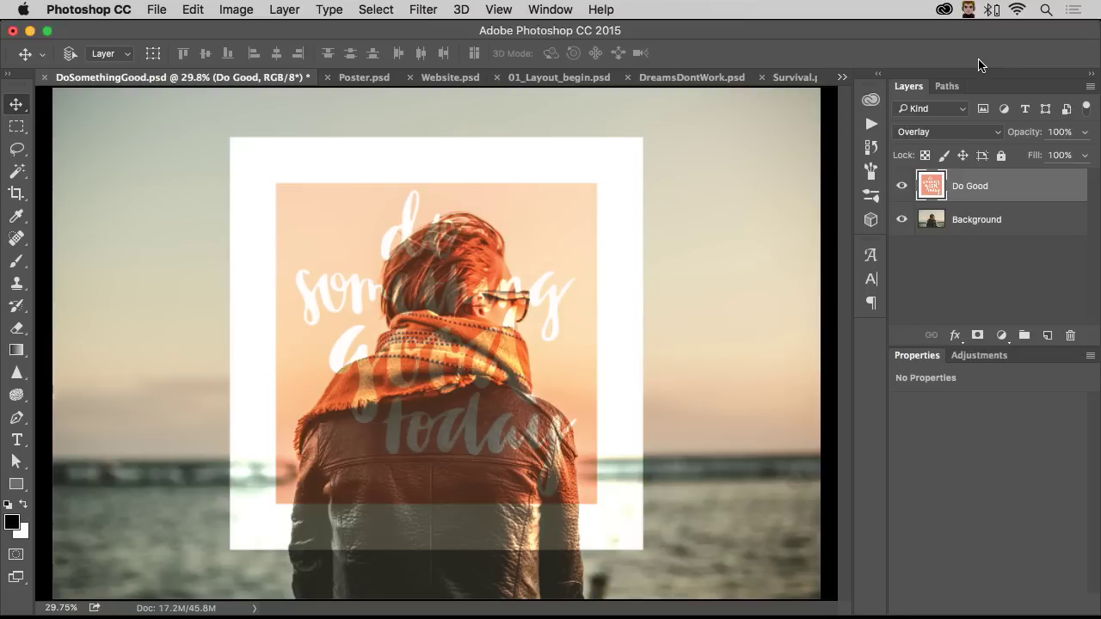
key("shift+alt+m")
key("shift+alt+s")
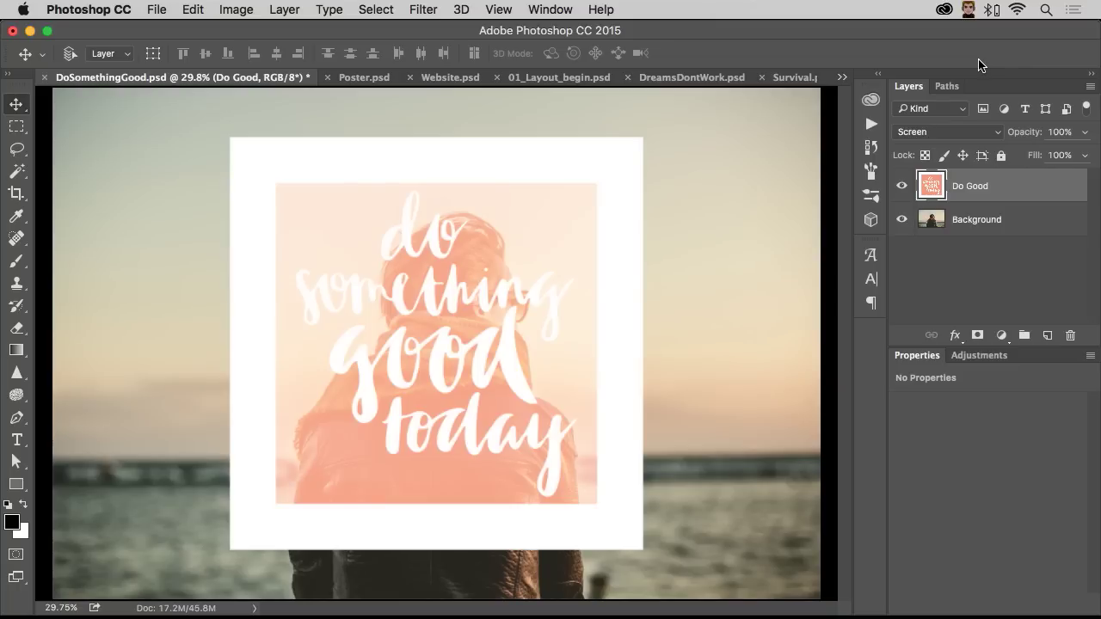
key("shift+alt+h")
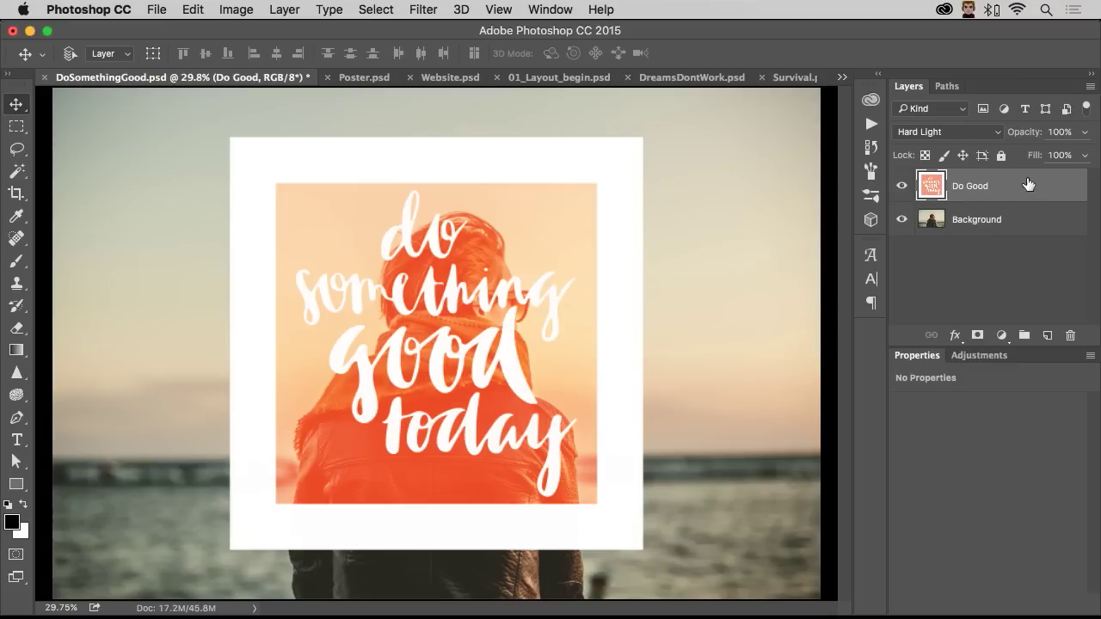
Duplicate Do Good with Cmd+J, undo a stray empty layer, and drag copy 3 into a fourth copy.
left_click_drag(1028, 184, 1029, 197)
key("super+j")
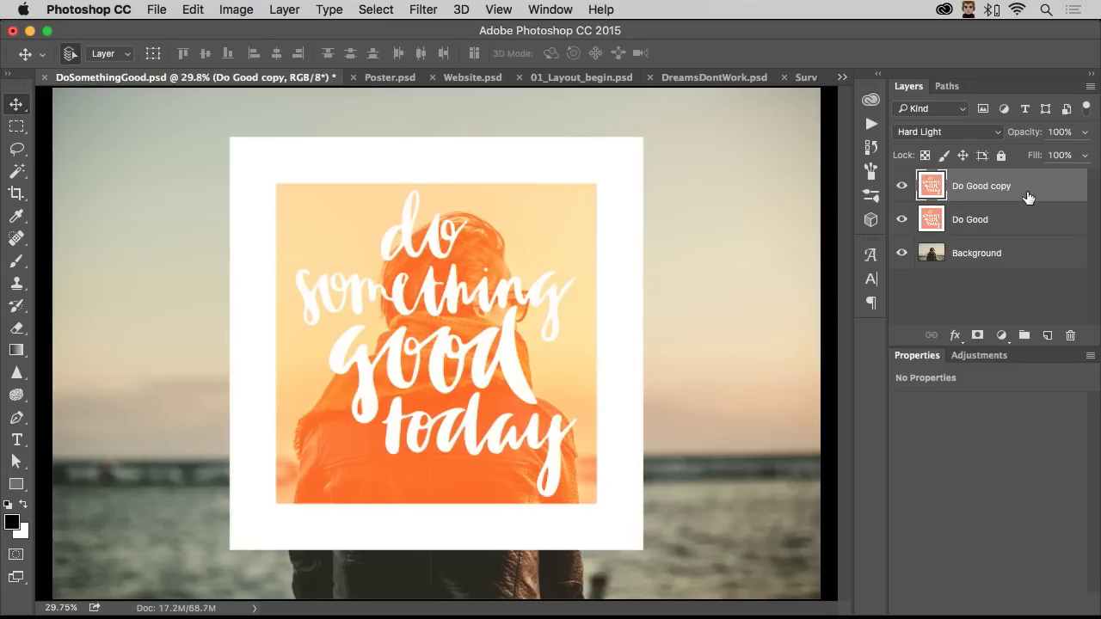
key("super+j")
key("super+j")
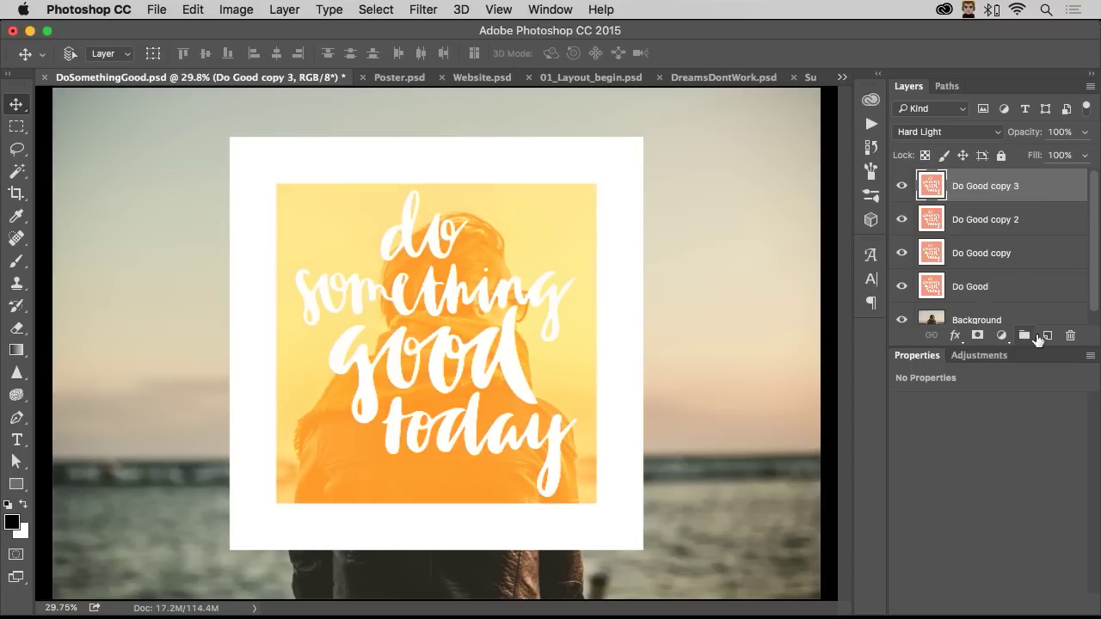
left_click(1047, 335)
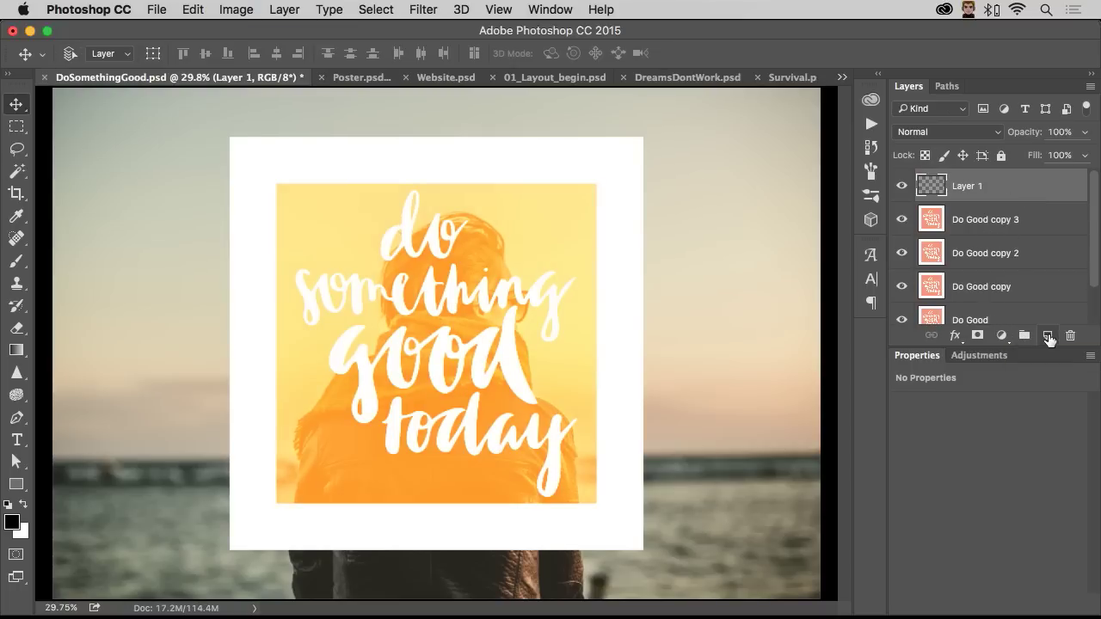
key("super+z")
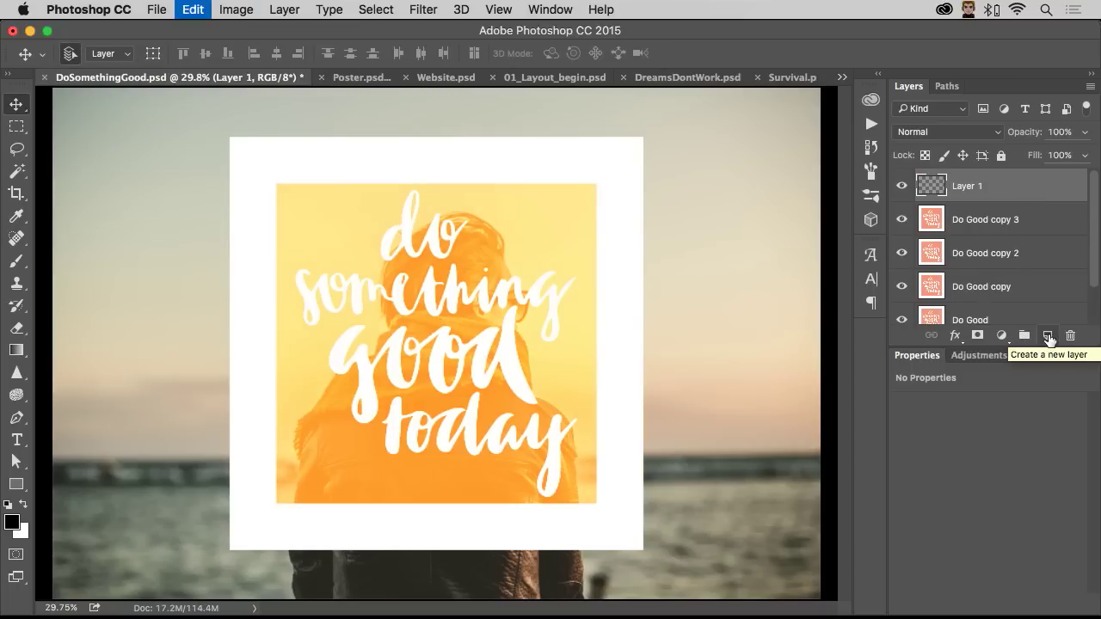
left_click_drag(1042, 226, 1047, 338)
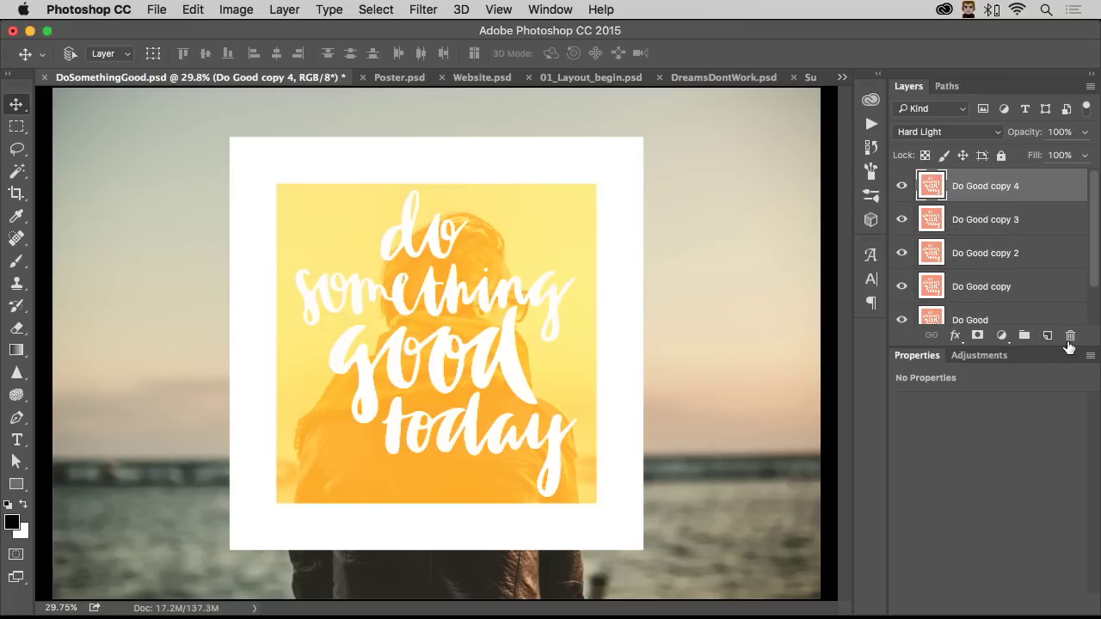
Delete Do Good copy 4, copy 3, copy 2 and copy, declining the first delete prompt.
left_click(1070, 337)
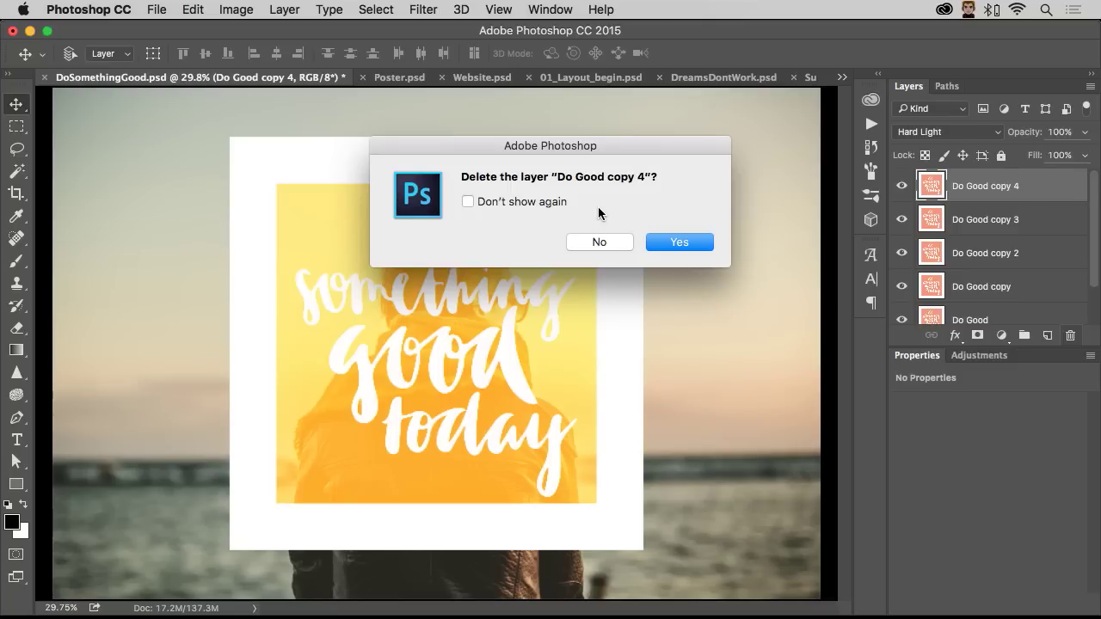
left_click(583, 244)
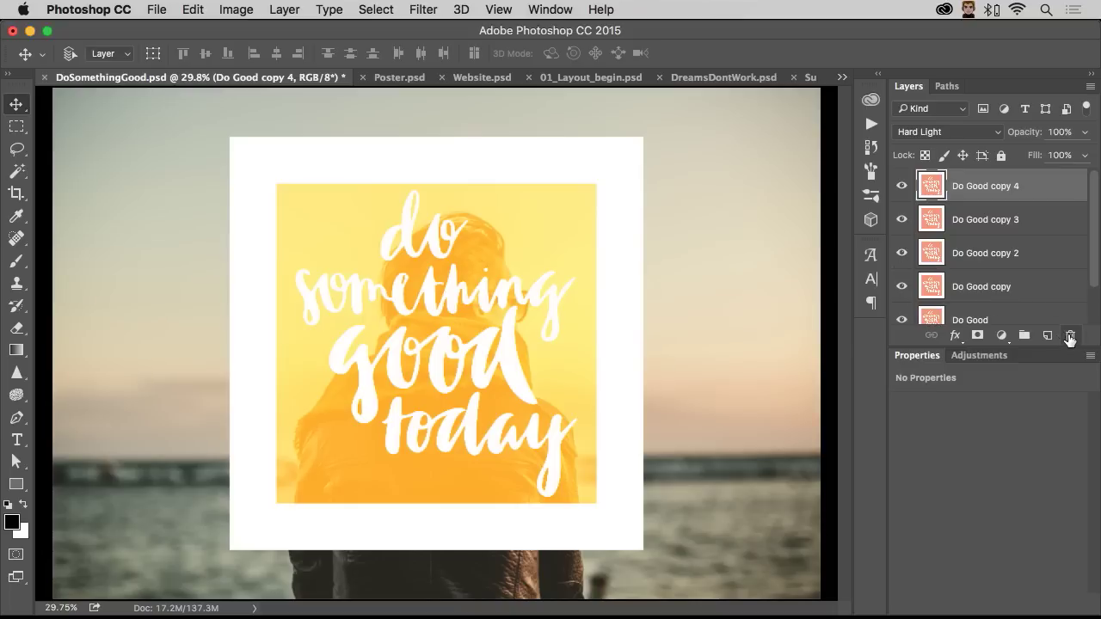
left_click(1070, 336)
left_click(1070, 335)
left_click(1070, 335)
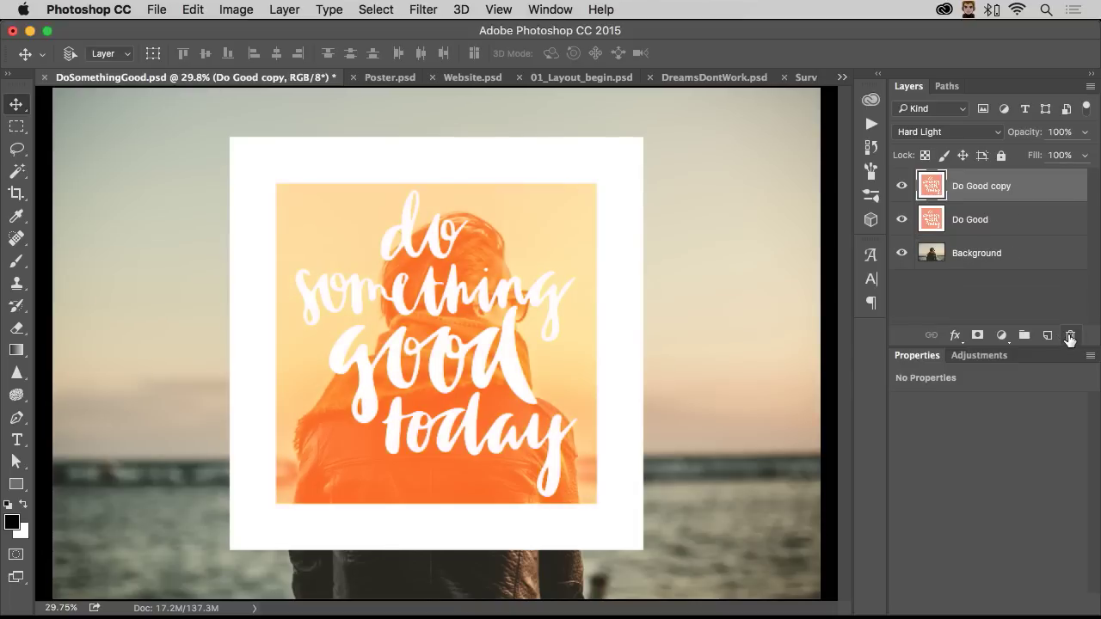
left_click(1070, 335)
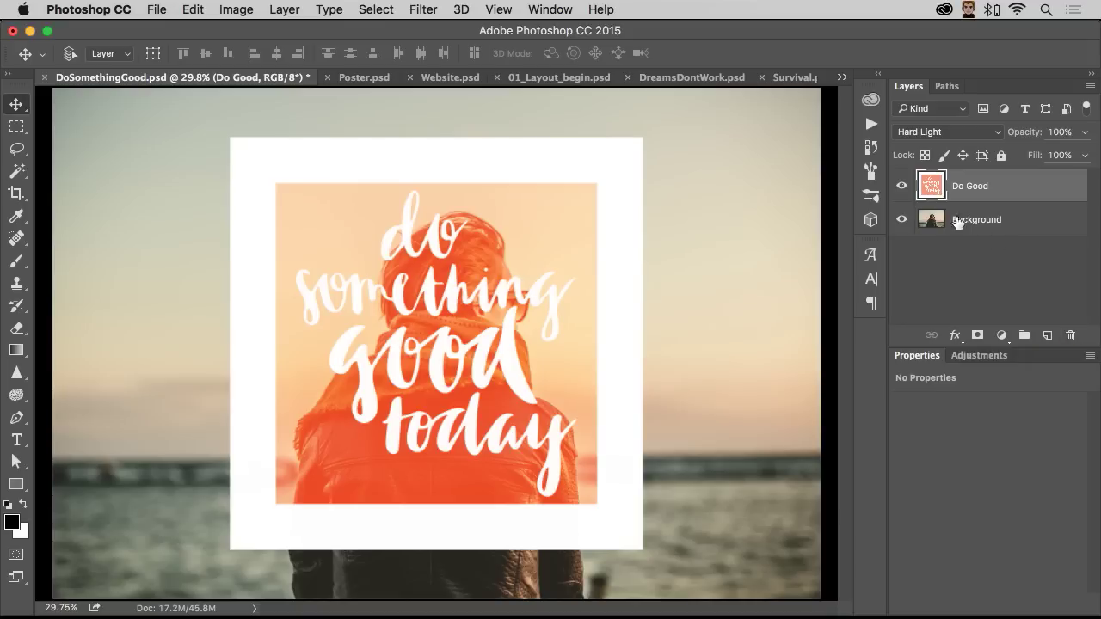
Hide Do Good, select the Background layer and open Curves with Cmd+M.
left_click(901, 186)
left_click(1006, 224)
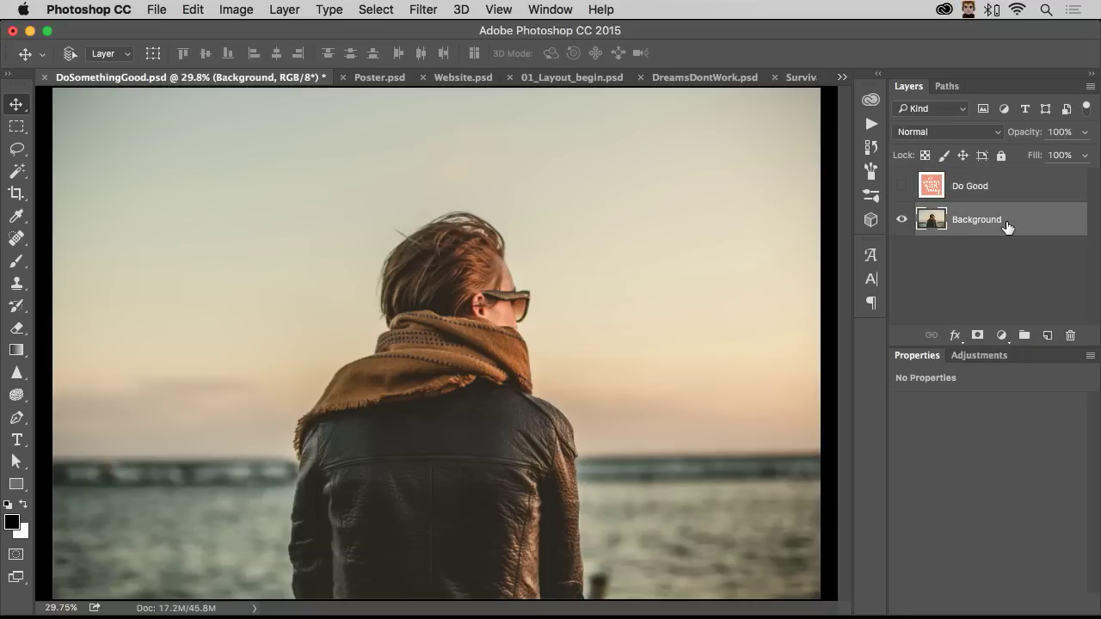
key("super+m")
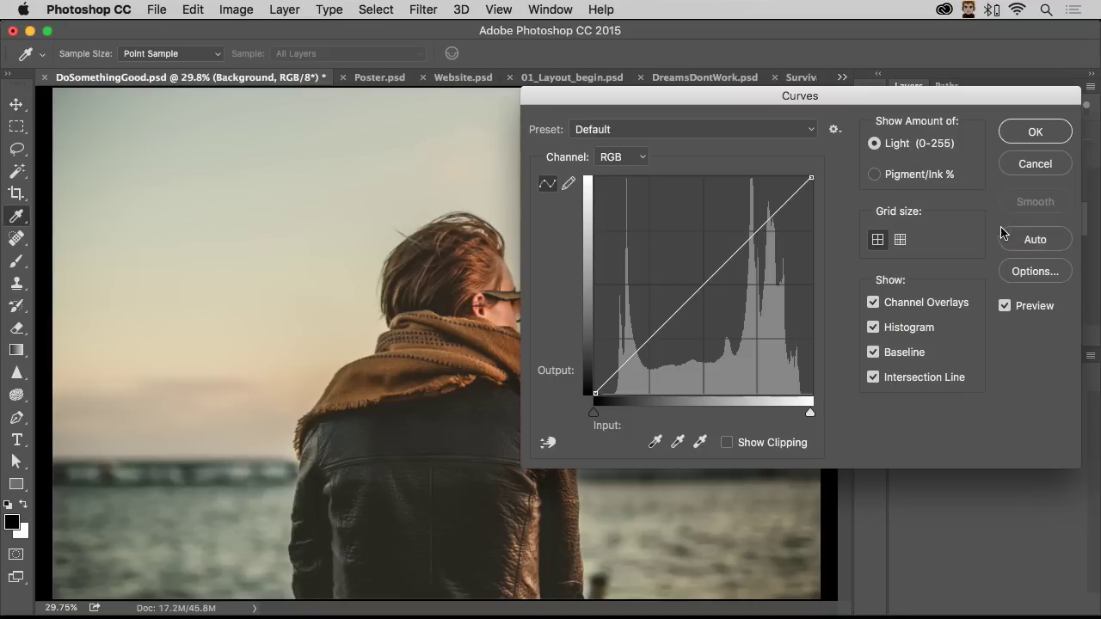
Bend the curve into an extreme hump and dip, then reset it to a straight line.
left_click_drag(763, 225, 735, 278)
left_click_drag(678, 391, 682, 235)
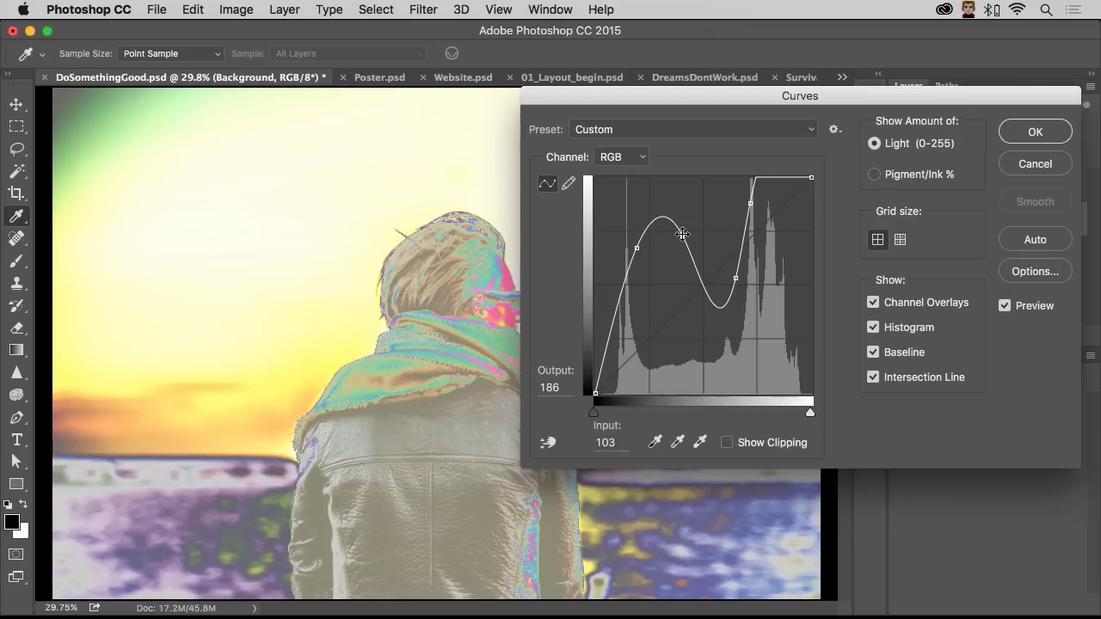
left_click_drag(682, 234, 681, 258)
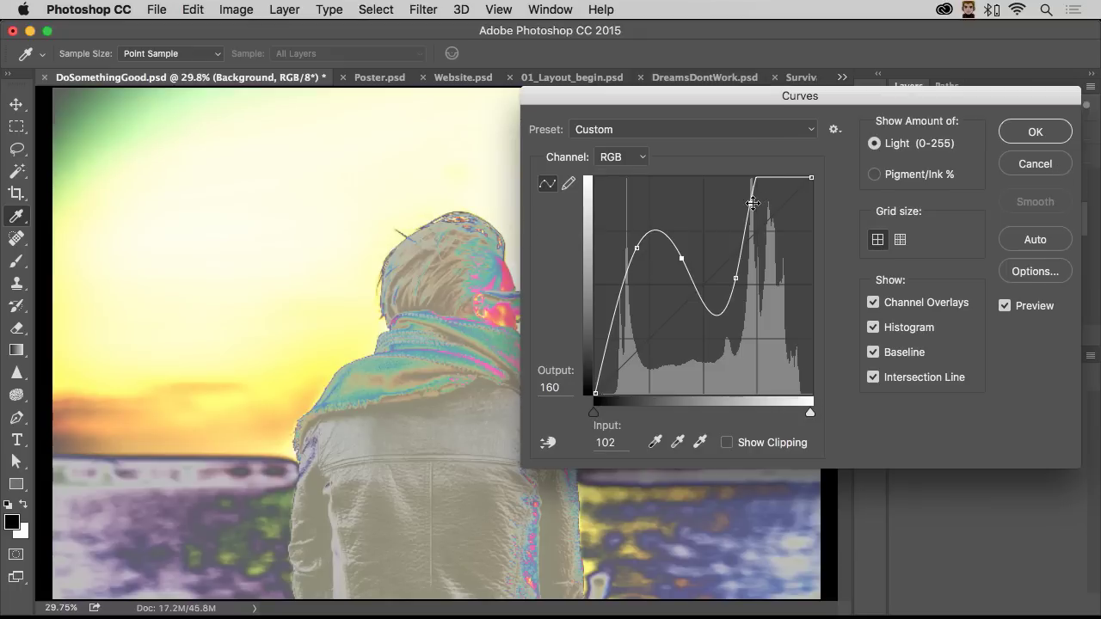
key("alt")
key("alt")
key("alt")
left_click(1029, 169, "alt")
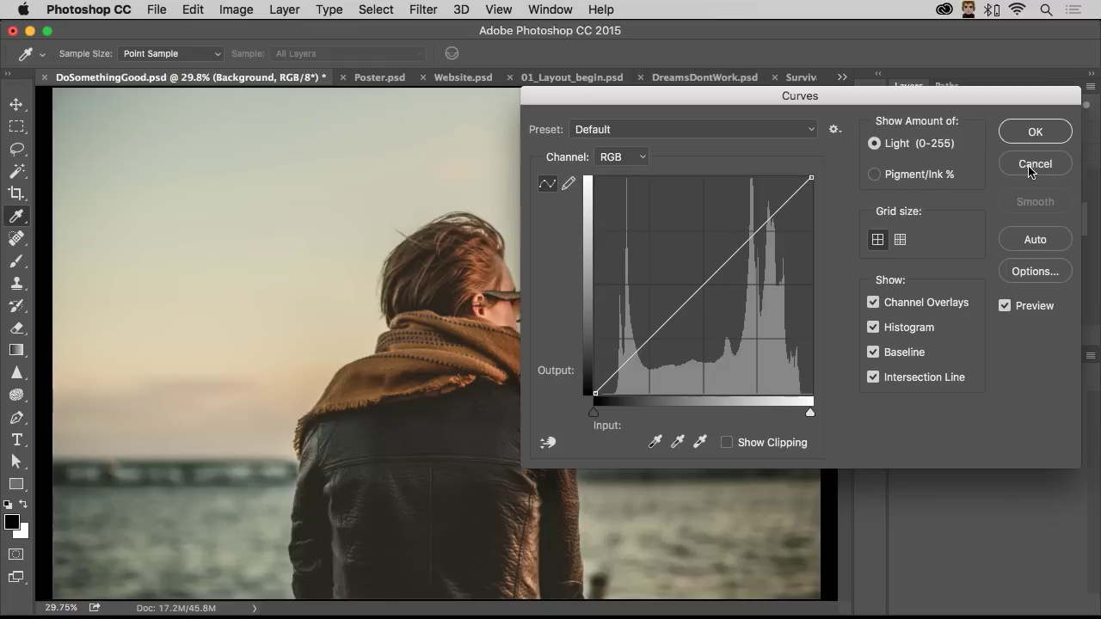
Use the on-image Curves tool to brighten the sky and darken the jacket, then apply it.
left_click(547, 443)
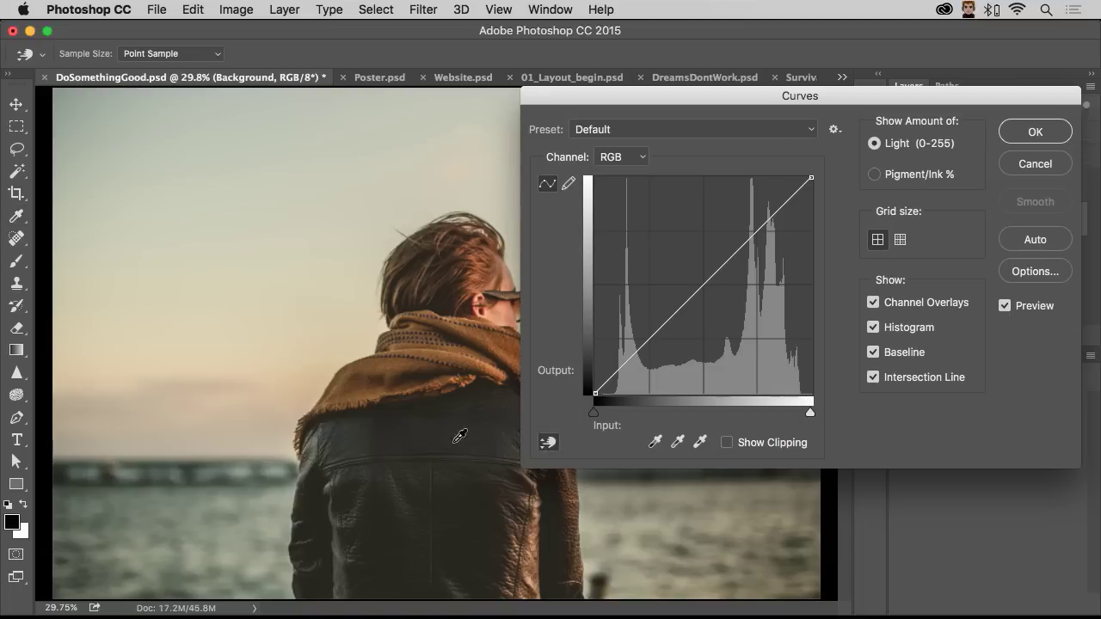
left_click(163, 260)
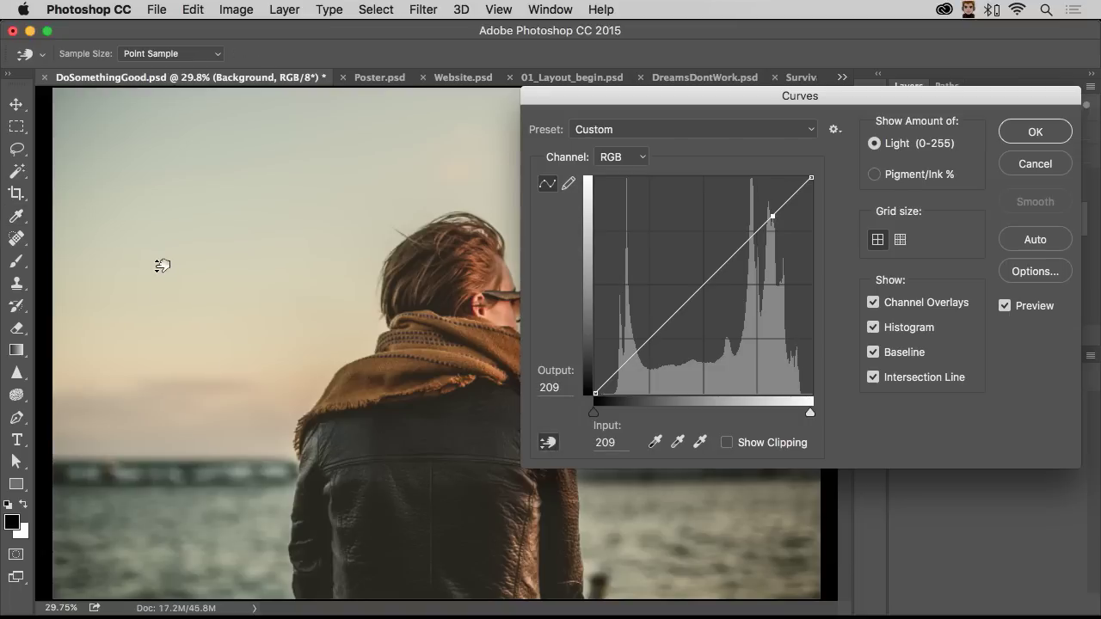
left_click_drag(162, 265, 158, 249)
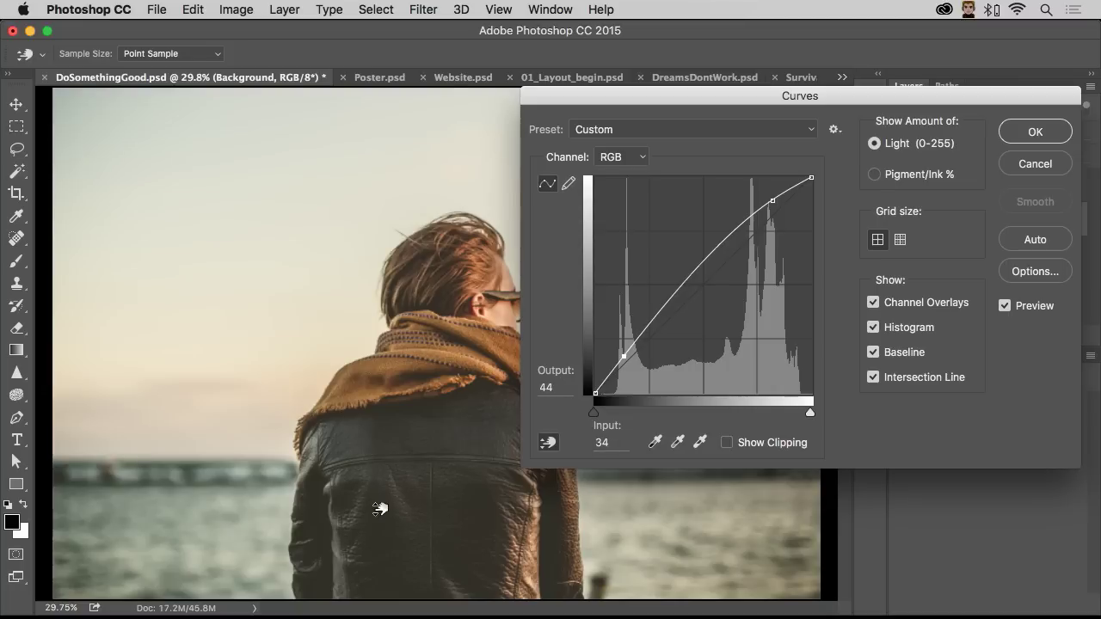
left_click_drag(379, 509, 381, 527)
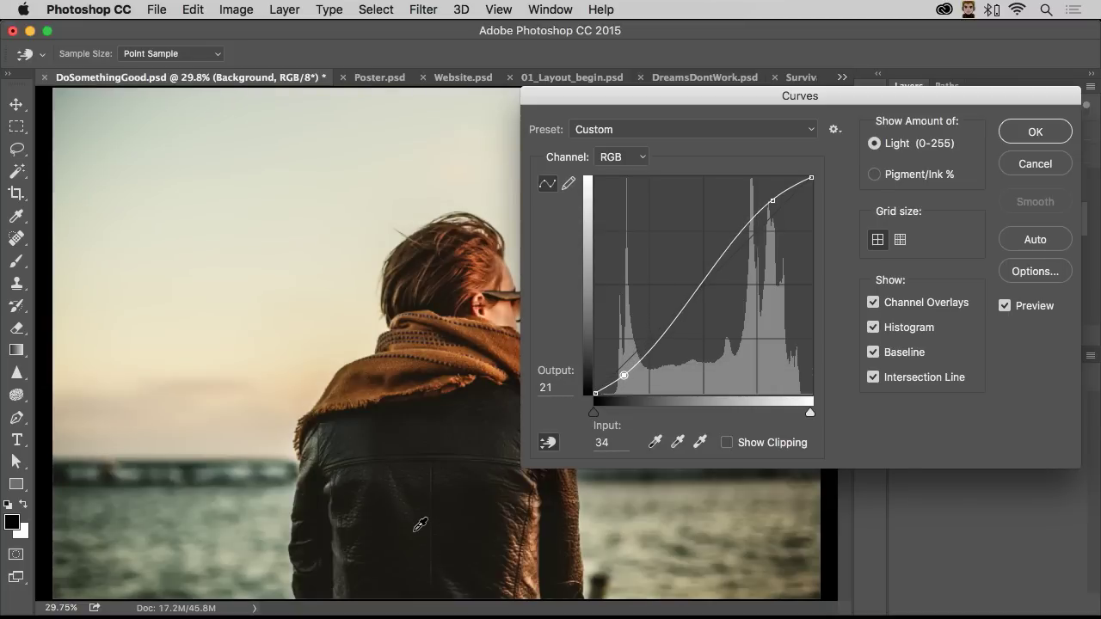
left_click(1036, 133)
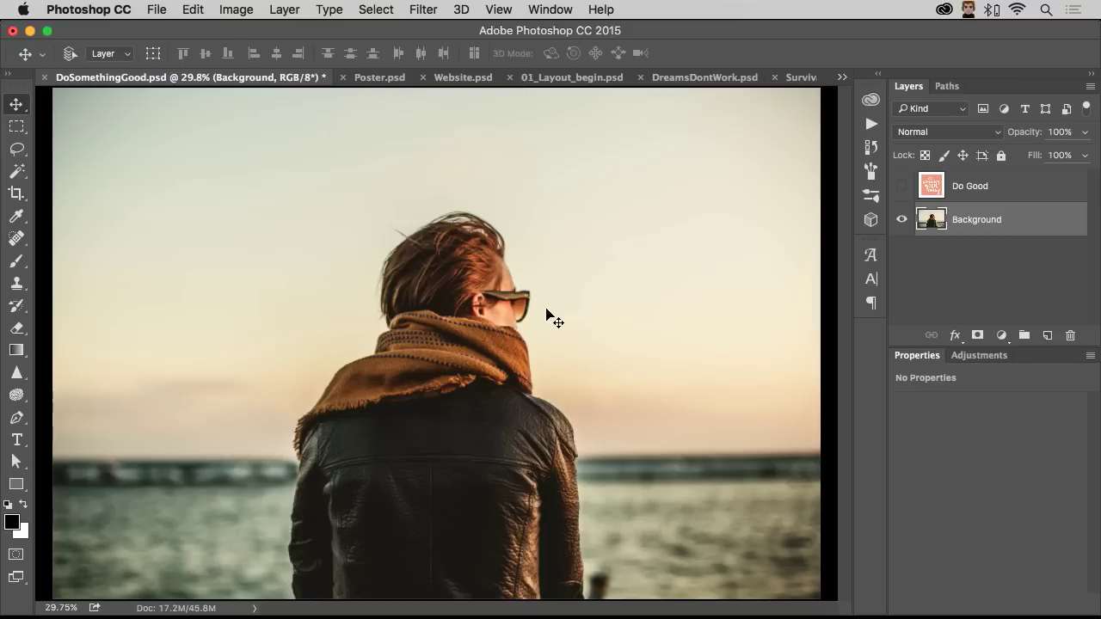
Select the Brush tool and set its blend mode to Normal.
left_click(15, 269)
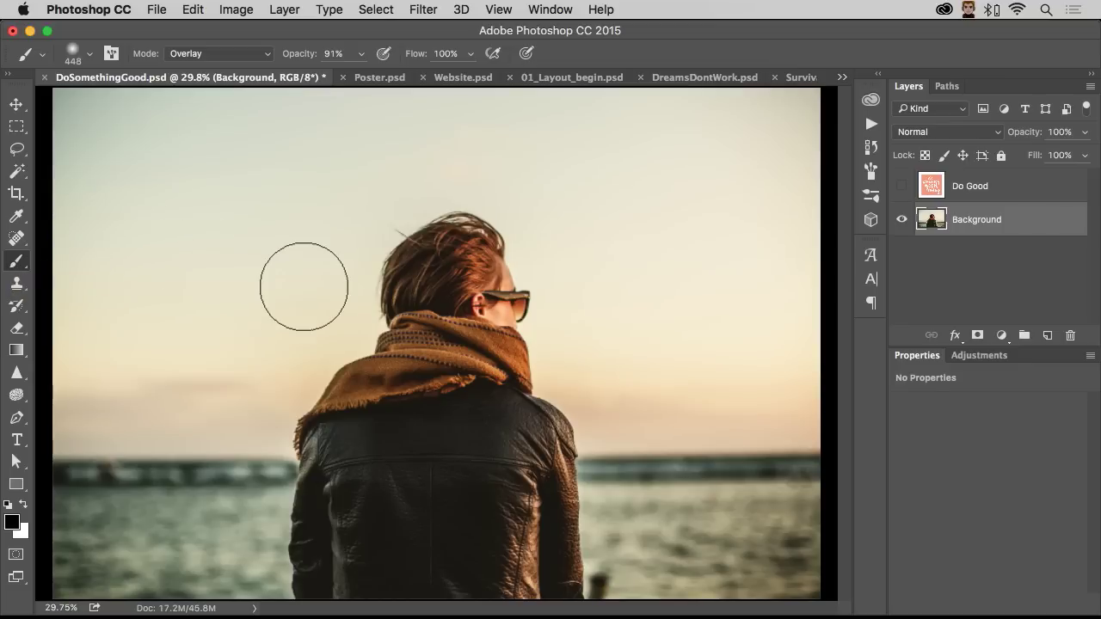
left_click(265, 54)
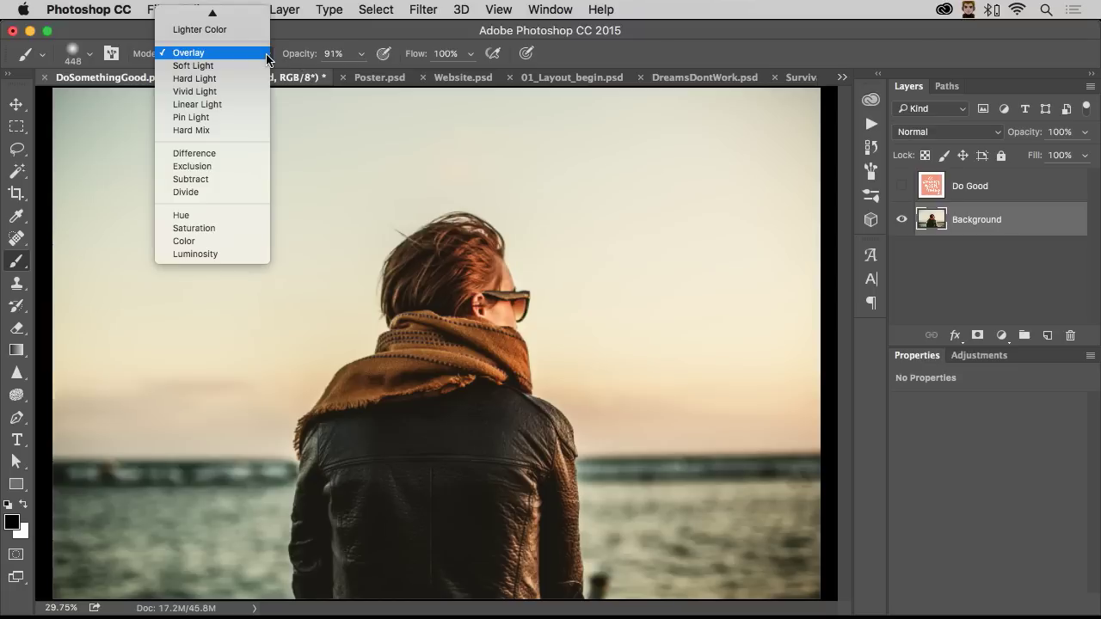
left_click(215, 15)
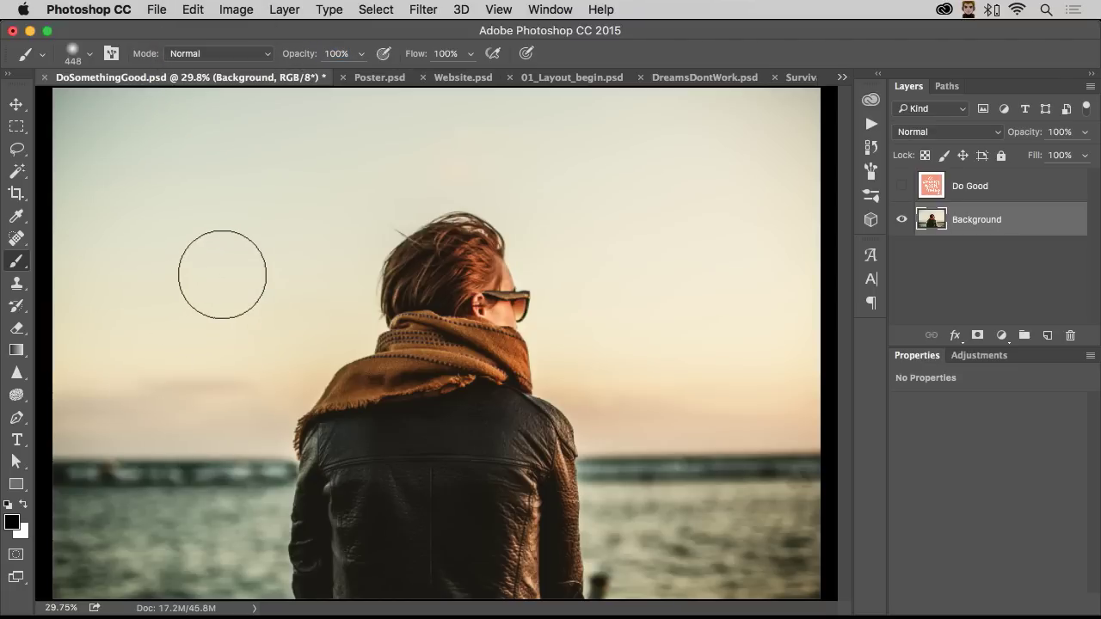
left_click(91, 55)
key("Return")
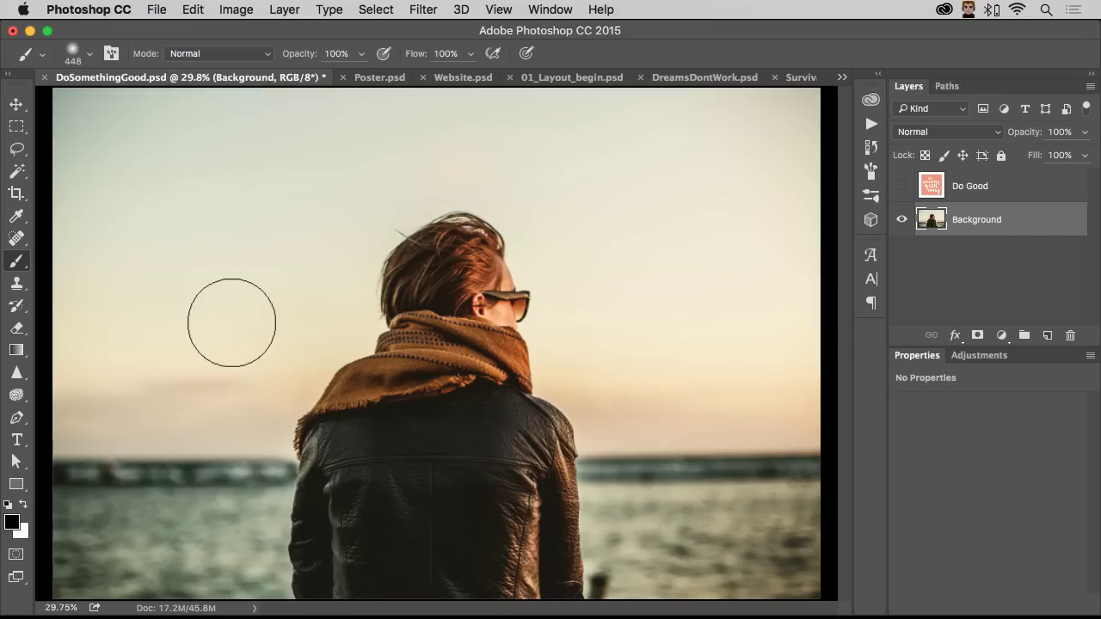
Resize the brush with the bracket keys, ending at about 600 px.
key("bracketright")
key("bracketright")
key("bracketright")
key("bracketright")
key("bracketright")
key("bracketright")
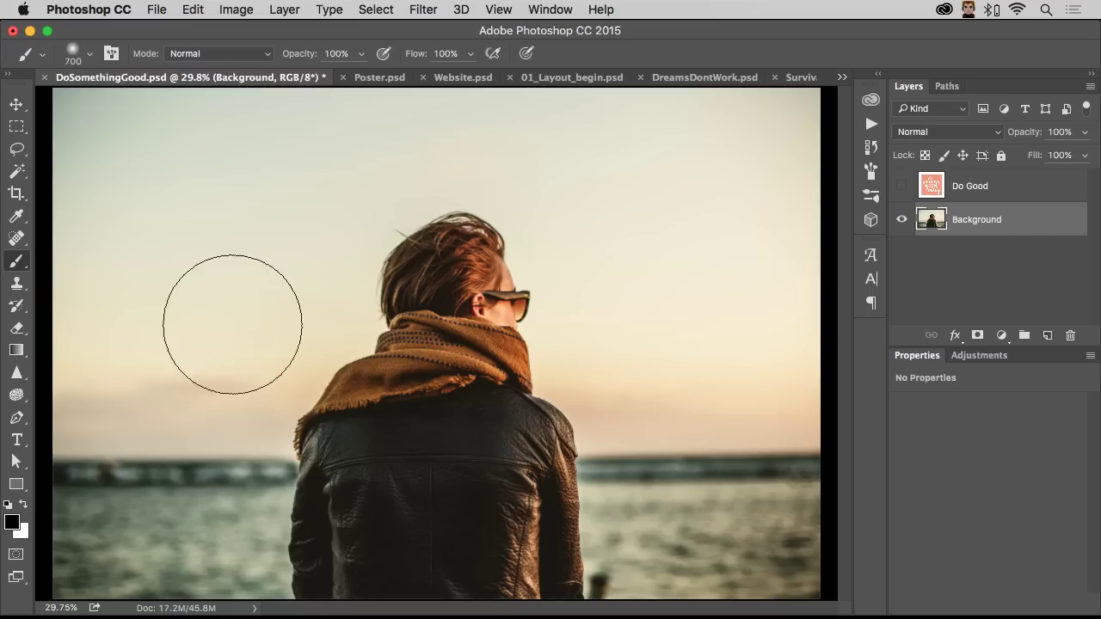
key("bracketleft")
key("bracketleft")
key("bracketleft")
key("bracketleft")
key("bracketleft")
key("bracketleft")
key("bracketleft")
key("bracketleft")
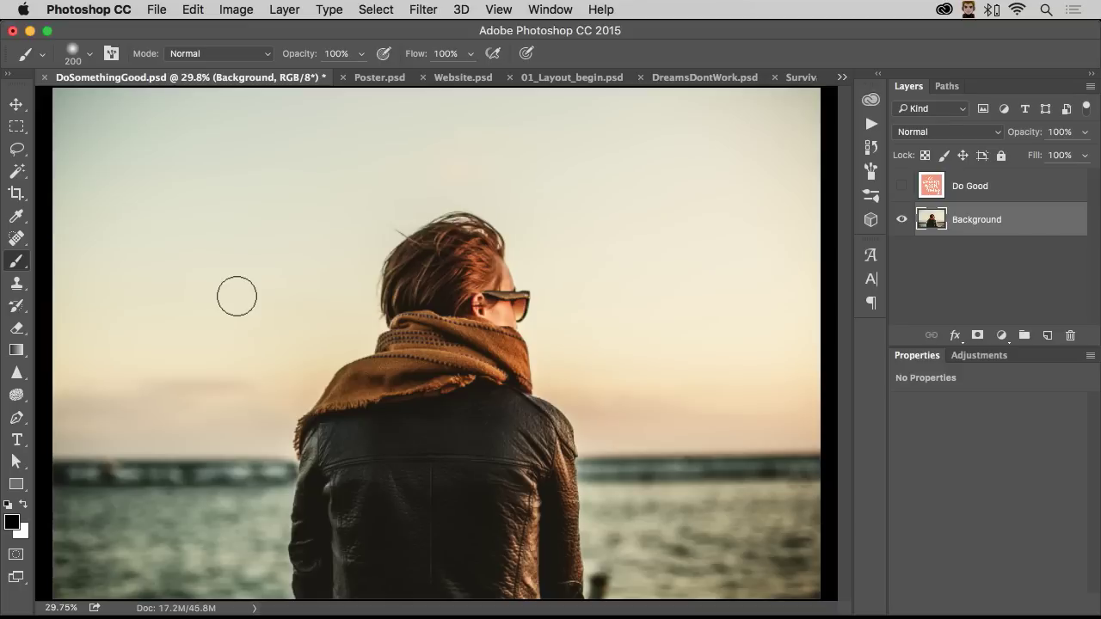
key("bracketright")
key("bracketright")
key("bracketright")
key("bracketright")
key("bracketright")
key("bracketright")
key("bracketright")
key("bracketright")
key("bracketleft")
key("bracketleft")
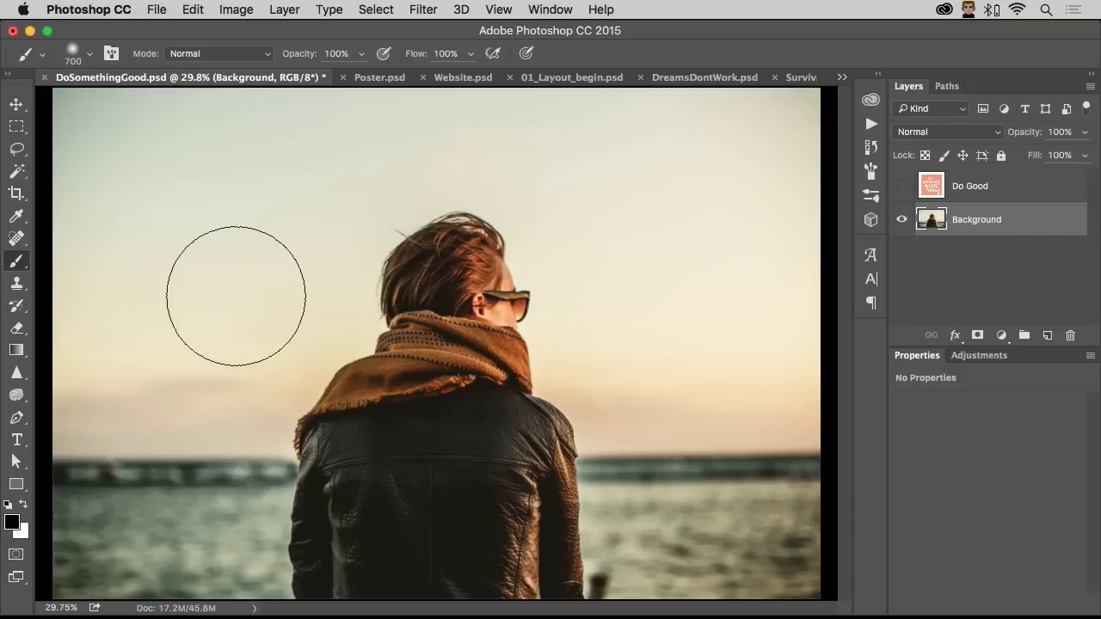
key("bracketleft")
key("bracketleft")
key("bracketleft")
key("bracketright")
key("bracketleft")
key("bracketleft")
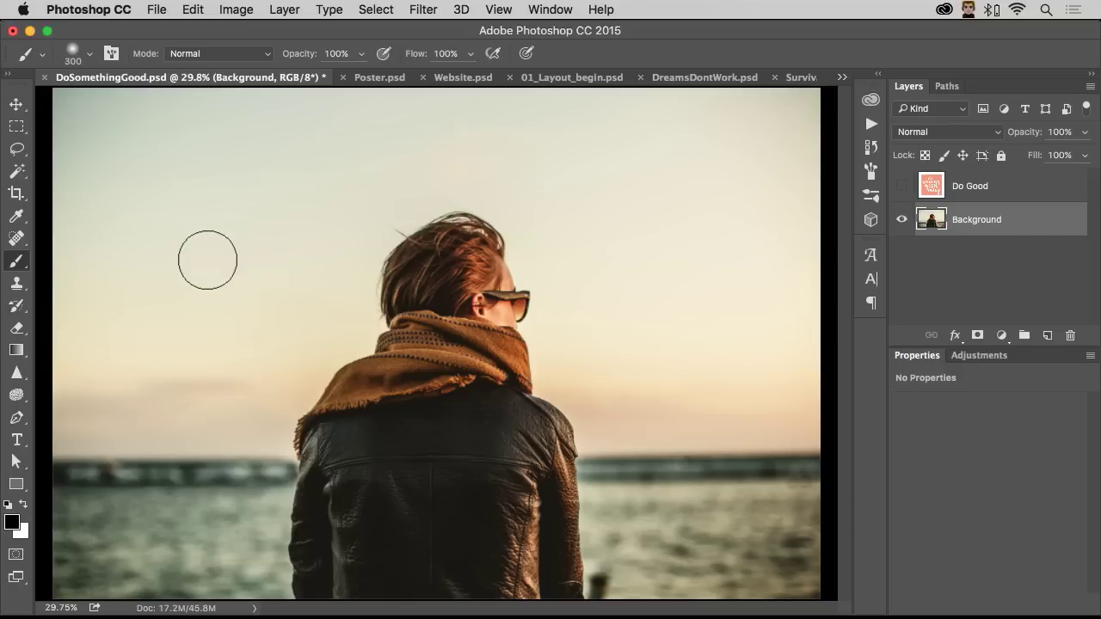
key("bracketright")
key("bracketright")
key("bracketright")
Test hard and soft strokes, undoing each, then size the brush on canvas to 516 px, 17% hardness.
left_click_drag(185, 260, 585, 244)
key("super+z")
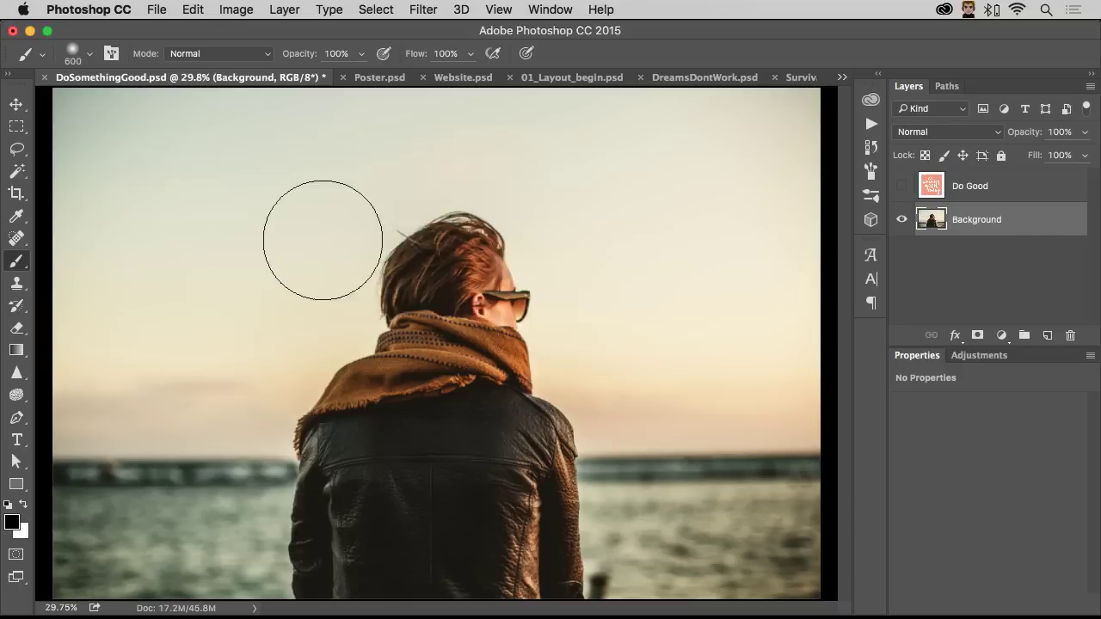
key("shift+bracketright")
key("shift+bracketright")
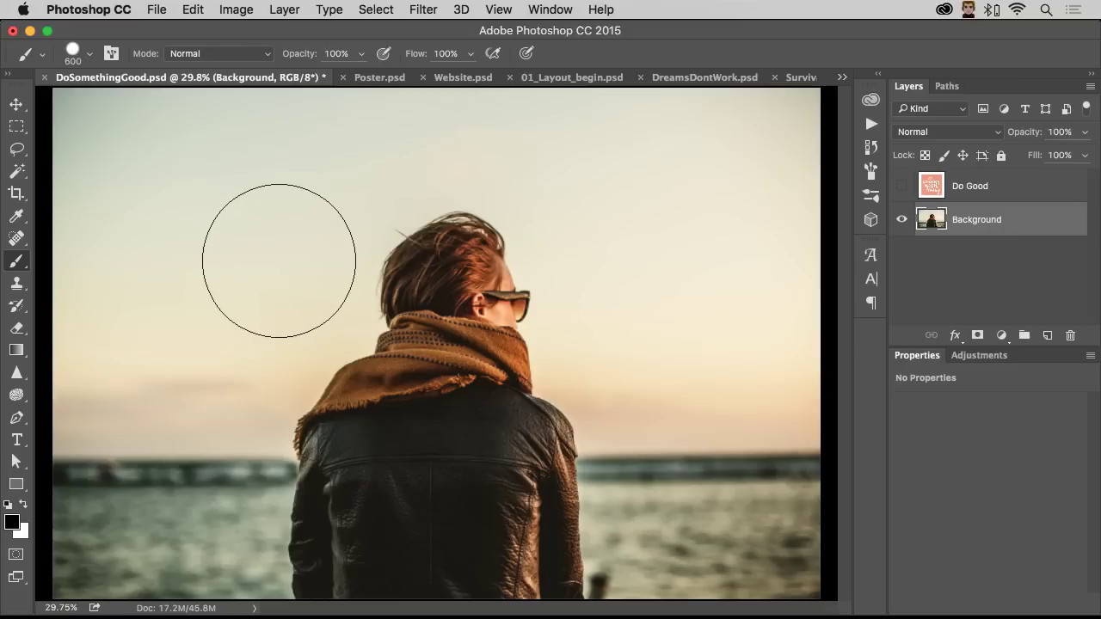
mouse_move(193, 266)
left_mouse_down()
mouse_move(752, 249)
mouse_move(741, 250)
left_mouse_up()
key("super+z")
key("shift+bracketleft")
key("shift+bracketleft")
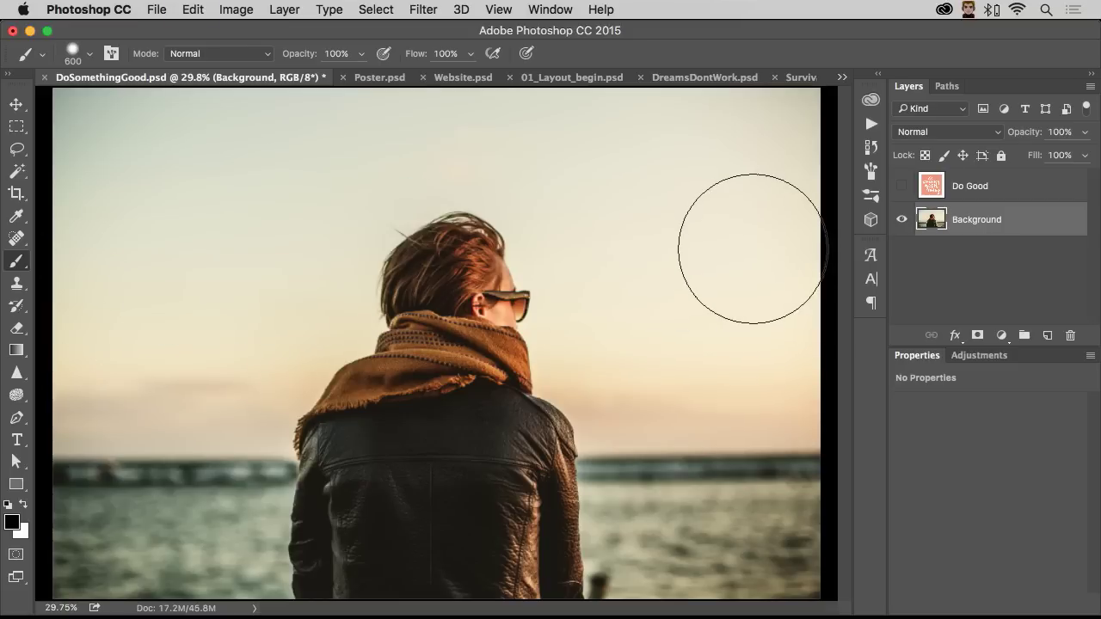
left_click_drag(645, 222, 116, 296)
key("super+z")
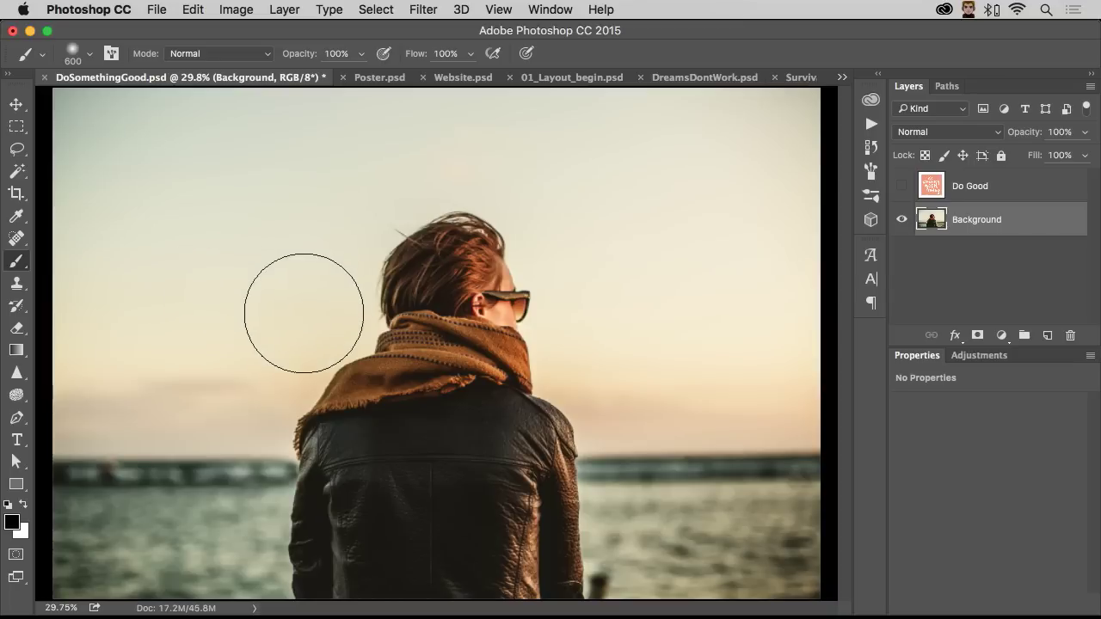
mouse_move(258, 290)
left_mouse_down()
mouse_move(263, 336)
mouse_move(279, 312)
mouse_move(335, 309)
mouse_move(239, 302)
mouse_move(443, 297)
mouse_move(250, 287)
mouse_move(264, 287)
mouse_move(266, 120)
mouse_move(240, 361)
mouse_move(252, 293)
mouse_move(277, 290)
mouse_move(221, 297)
mouse_move(218, 317)
mouse_move(192, 292)
mouse_move(218, 287)
mouse_move(209, 267)
mouse_move(226, 127)
left_mouse_up()
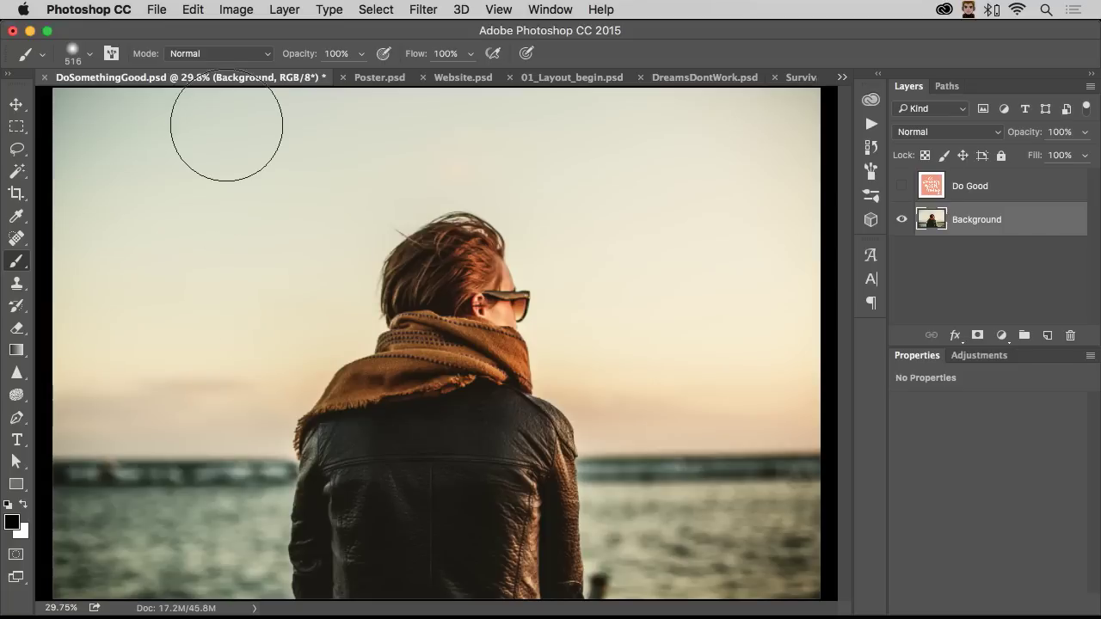
Paint the scarf, hair and shoulder with a 50% Overlay brush, then show Do Good again.
mouse_move(248, 316)
left_mouse_down()
mouse_move(372, 246)
mouse_move(479, 280)
left_mouse_up()
key("super+z")
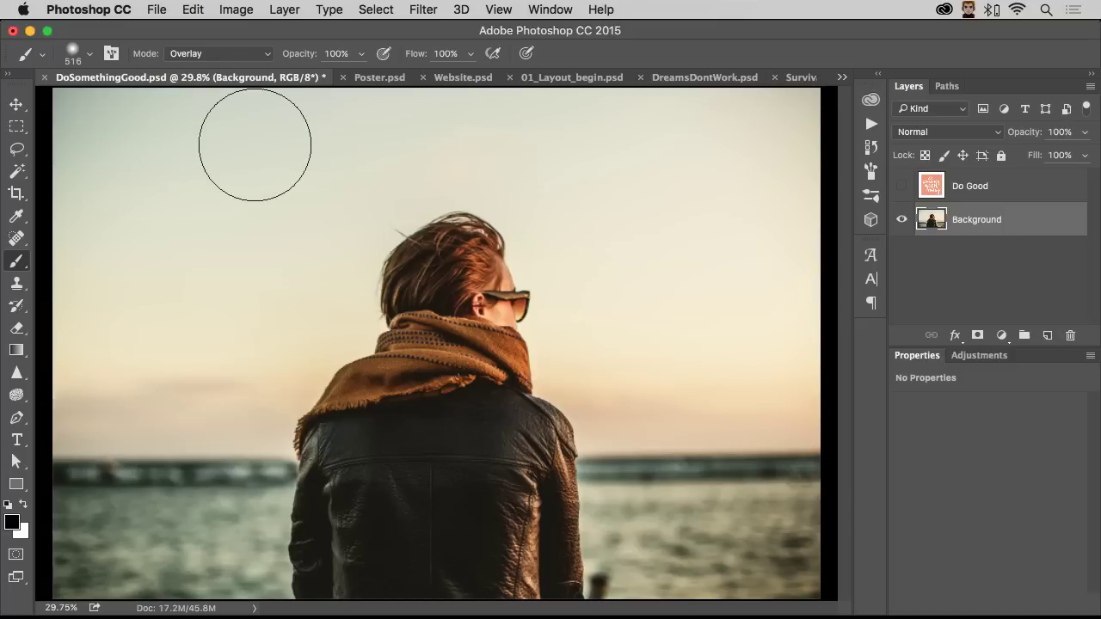
key("5")
mouse_move(350, 344)
left_mouse_down()
mouse_move(344, 370)
mouse_move(379, 305)
mouse_move(519, 240)
mouse_move(547, 378)
mouse_move(599, 469)
mouse_move(463, 436)
mouse_move(317, 442)
mouse_move(267, 477)
mouse_move(3, 446)
mouse_move(351, 481)
mouse_move(786, 480)
mouse_move(591, 478)
mouse_move(571, 463)
mouse_move(528, 333)
mouse_move(562, 330)
mouse_move(498, 277)
mouse_move(338, 287)
mouse_move(335, 406)
mouse_move(308, 471)
mouse_move(318, 571)
left_mouse_up()
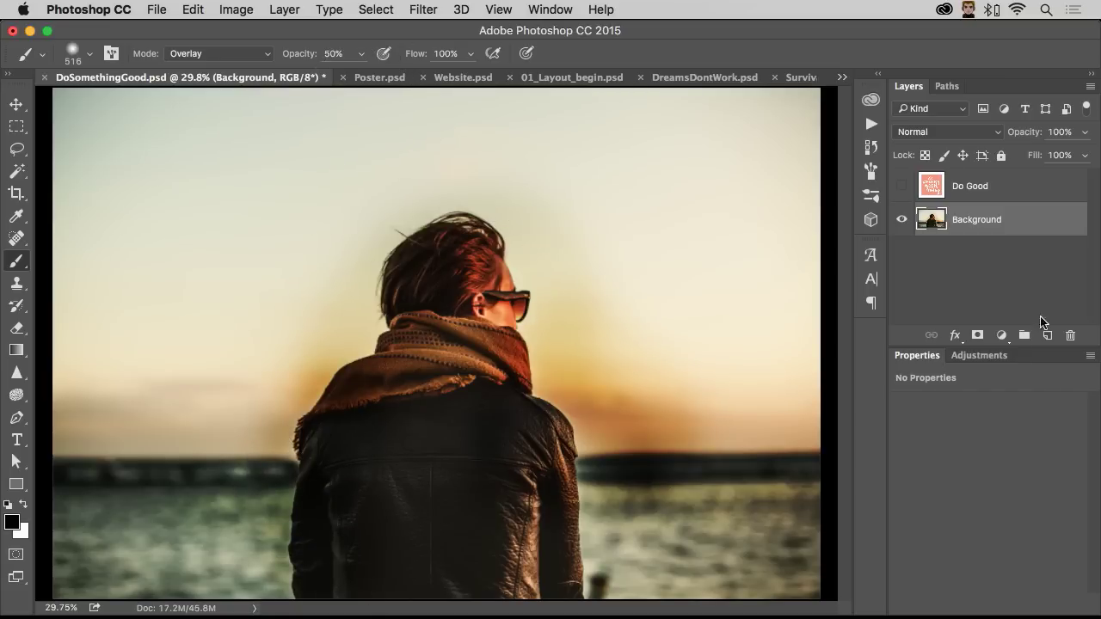
left_click(900, 187)
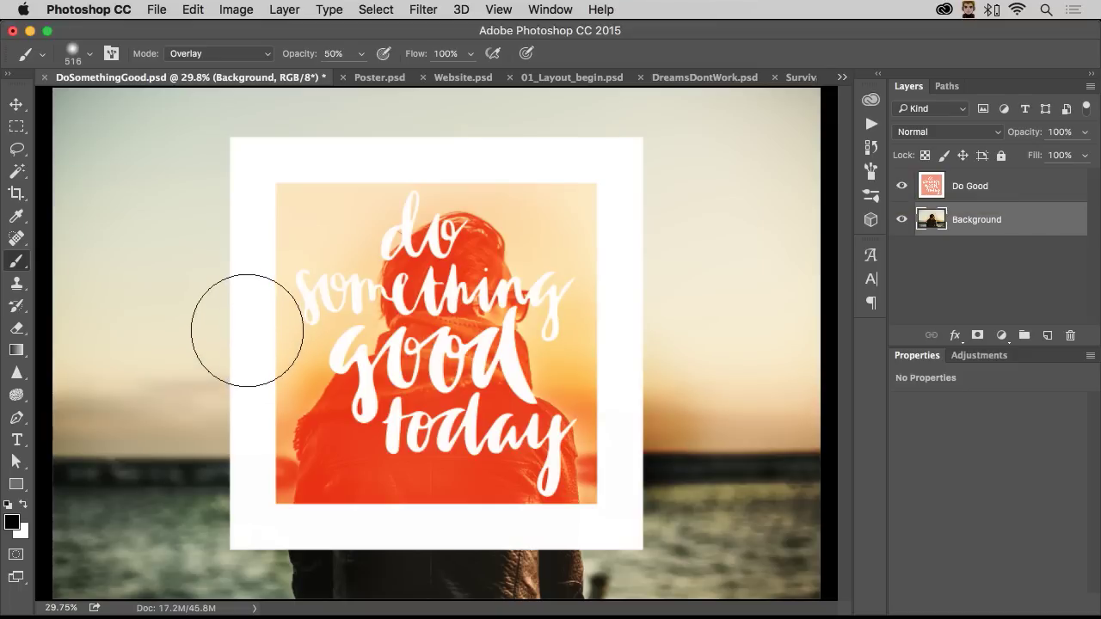
Open Edit > Keyboard Shortcuts to bring up the Keyboard Shortcuts and Menus dialog.
left_click(228, 10)
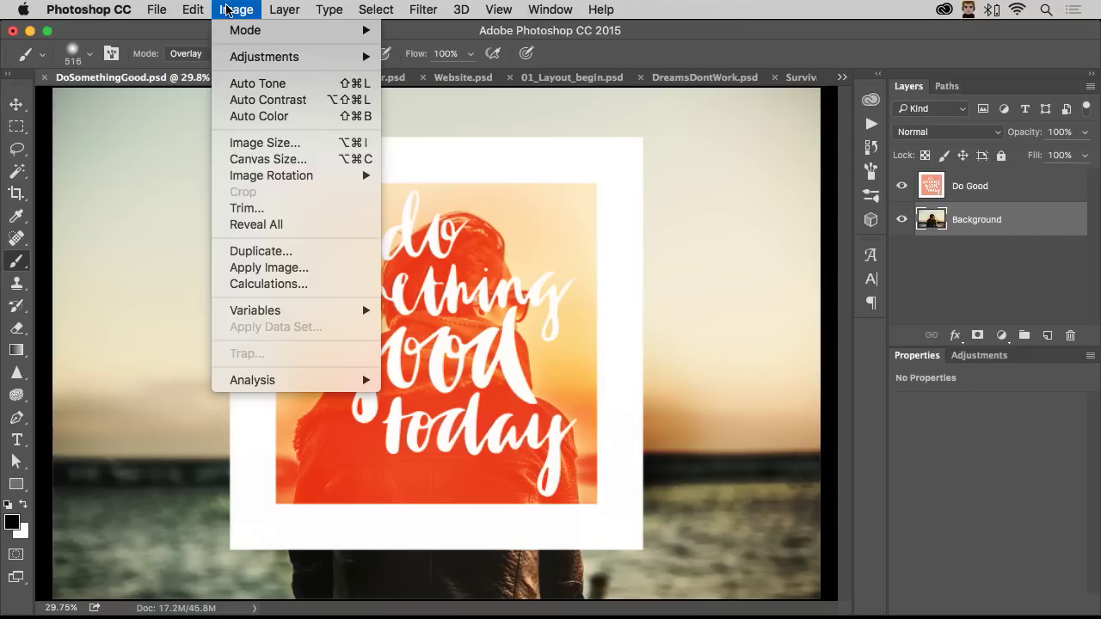
mouse_move(195, 10)
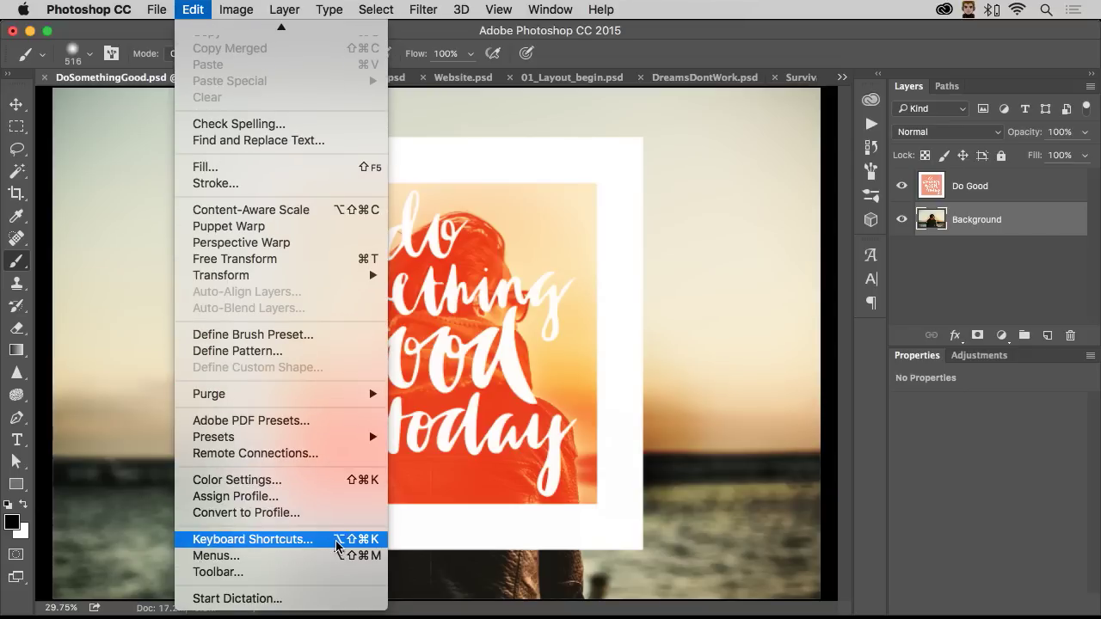
left_click(337, 539)
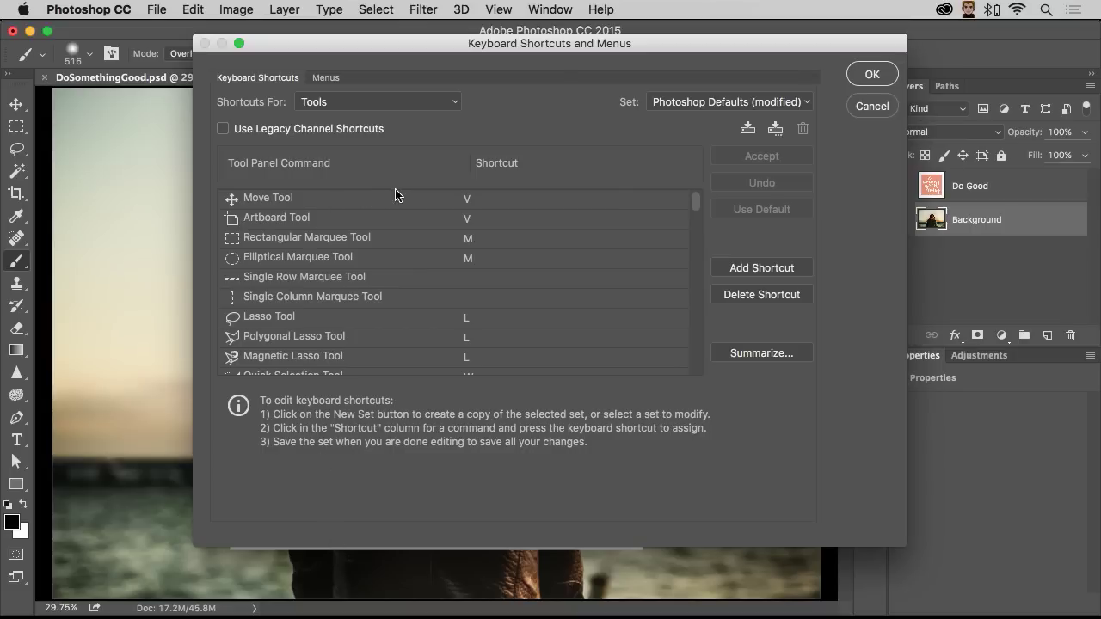
Switch Shortcuts For to Application Menus and expand the Window menu commands.
left_click(333, 101)
left_click(345, 72)
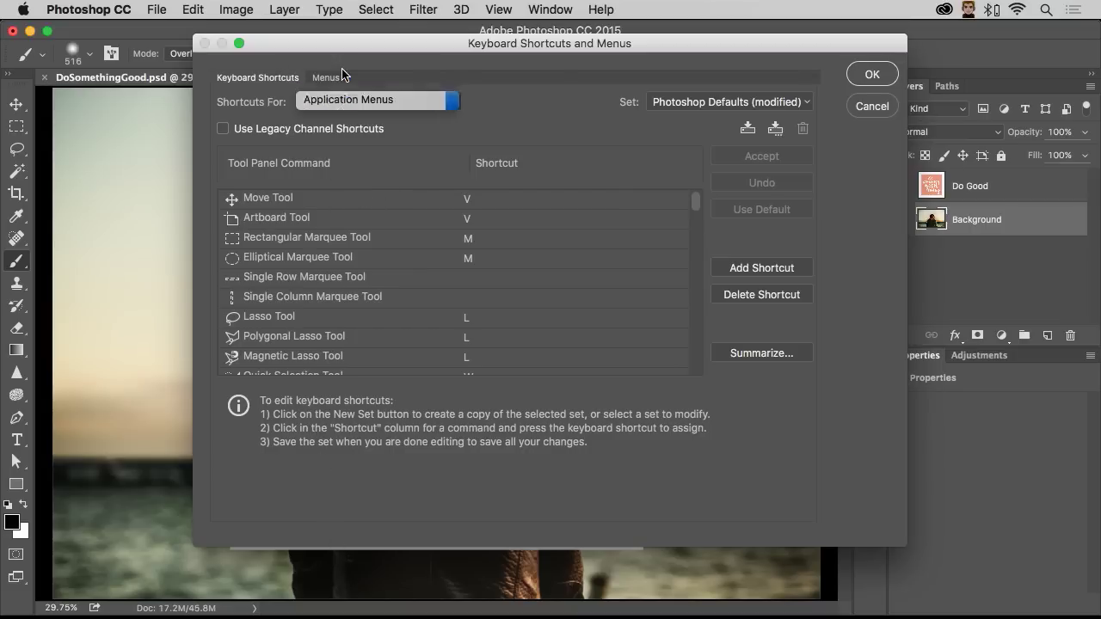
scroll(301, 232, "down", 3)
left_click(225, 241)
scroll(241, 242, "down", 10)
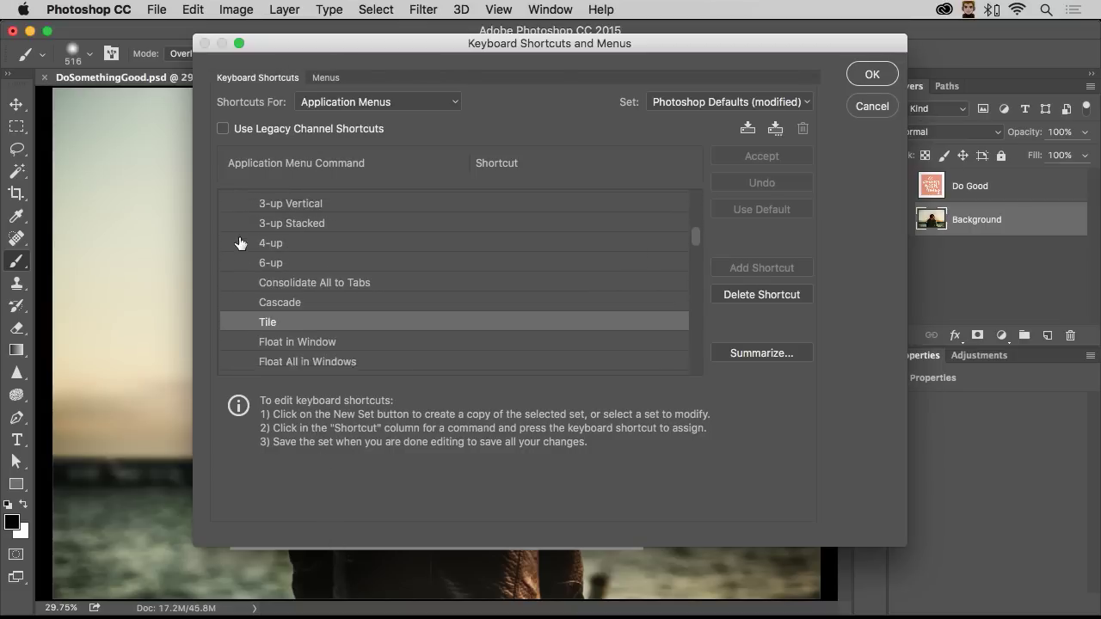
scroll(240, 244, "down", 8)
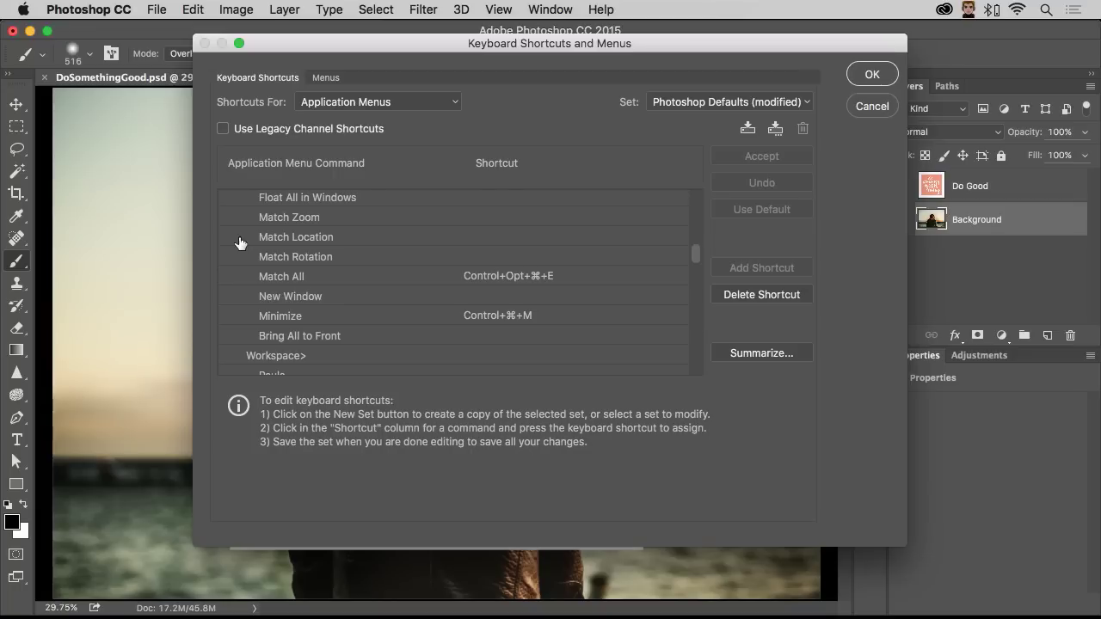
scroll(240, 244, "up", 1)
scroll(240, 243, "up", 6)
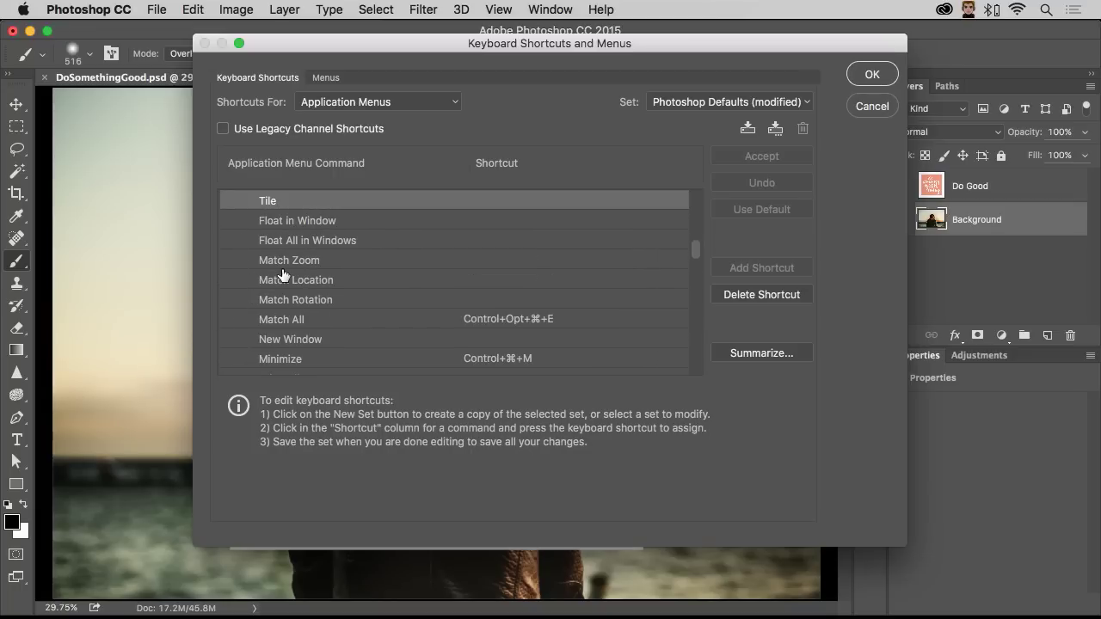
scroll(283, 275, "up", 3)
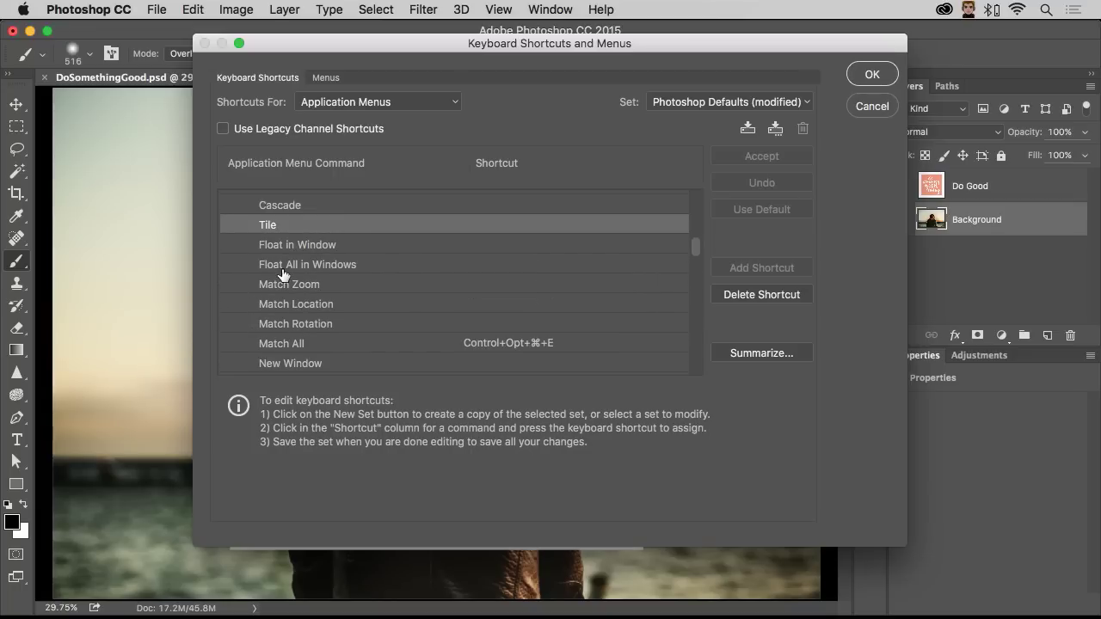
Assign Control+Opt+⌘+T to Tile and Control+Opt+⌘+R to Consolidate All to Tabs.
left_click(484, 258)
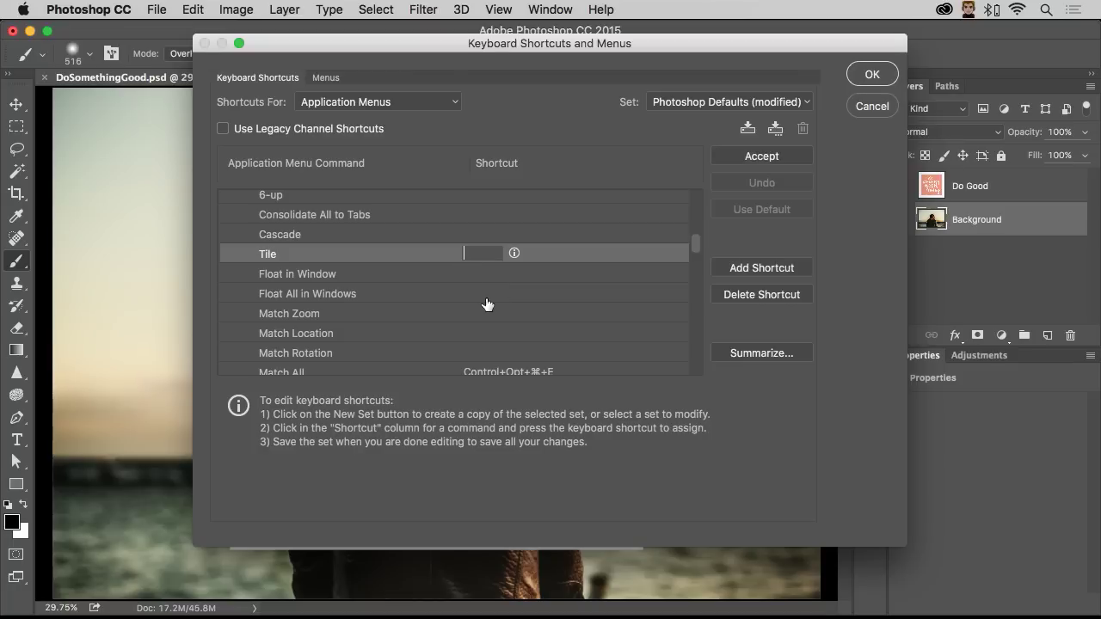
key("ctrl+alt+super+t")
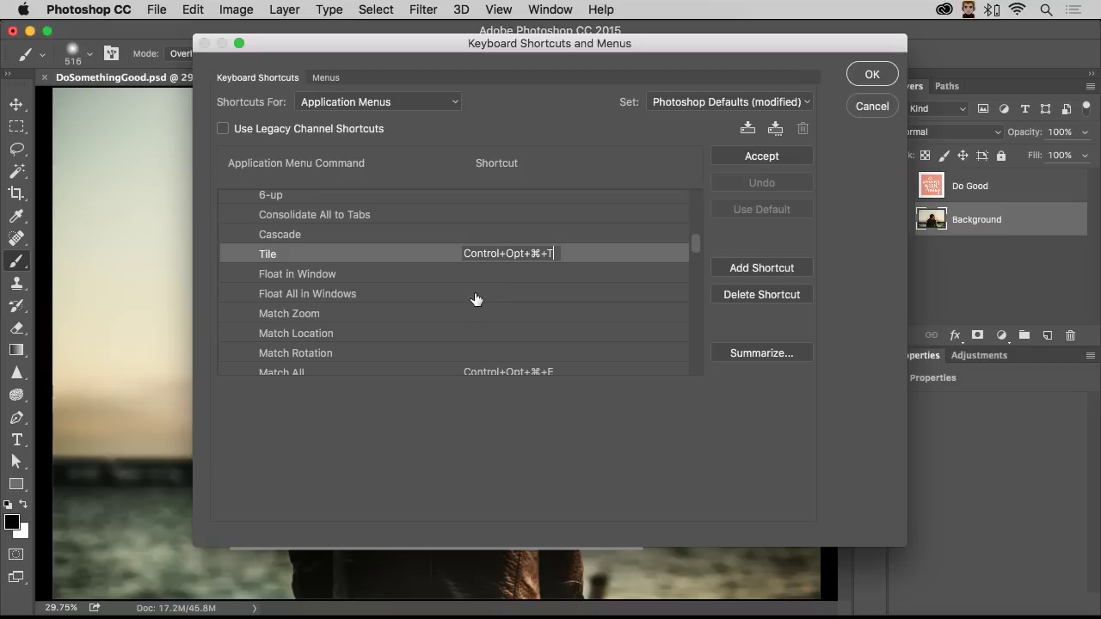
left_click(478, 215)
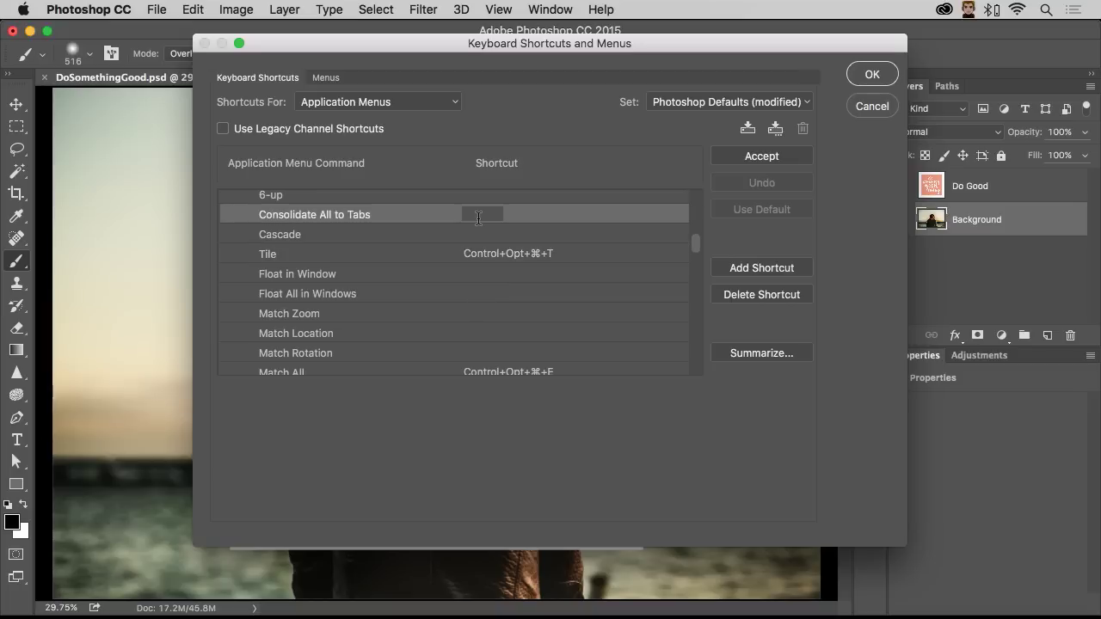
key("ctrl+alt+super+r")
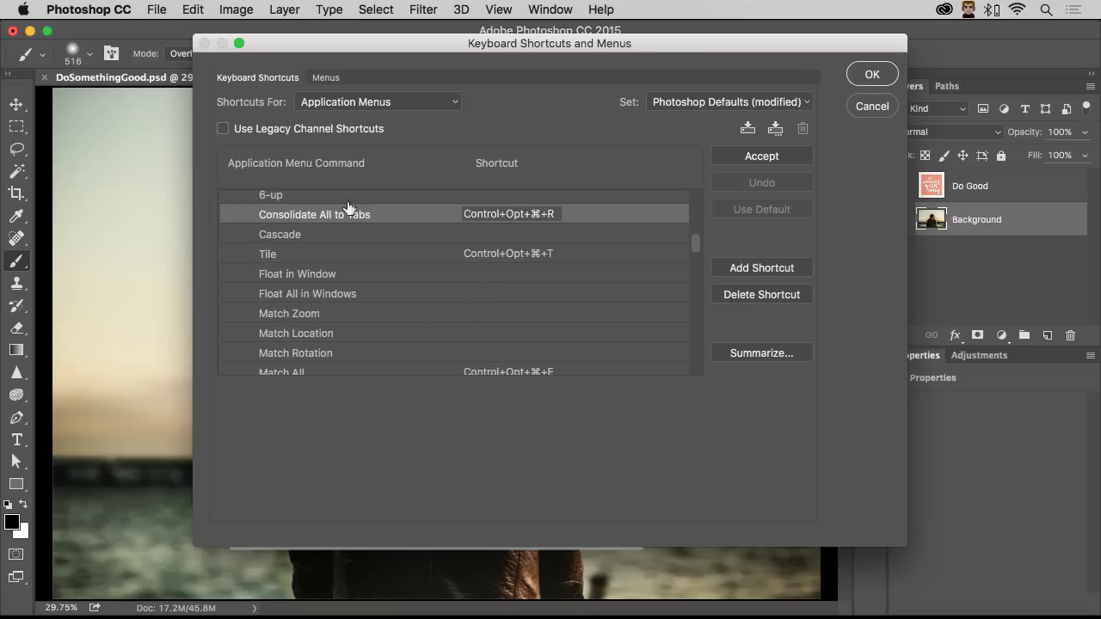
Switch Shortcuts For to Tools and scroll to the Foreground and Background Color Picker entries.
left_click(418, 103)
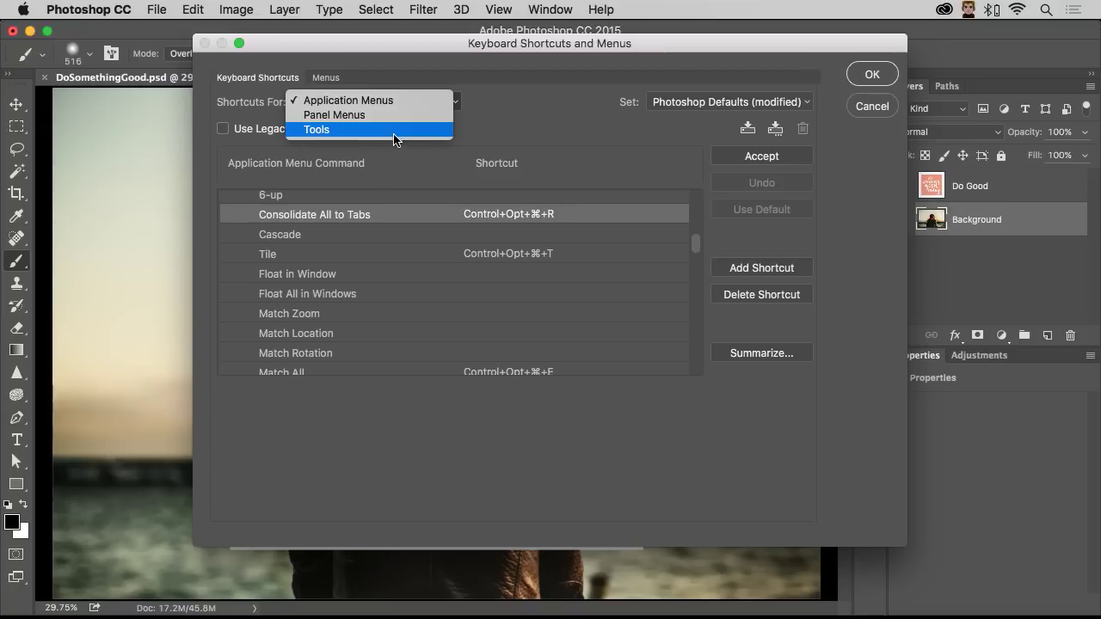
left_click(397, 129)
scroll(287, 273, "down", 15)
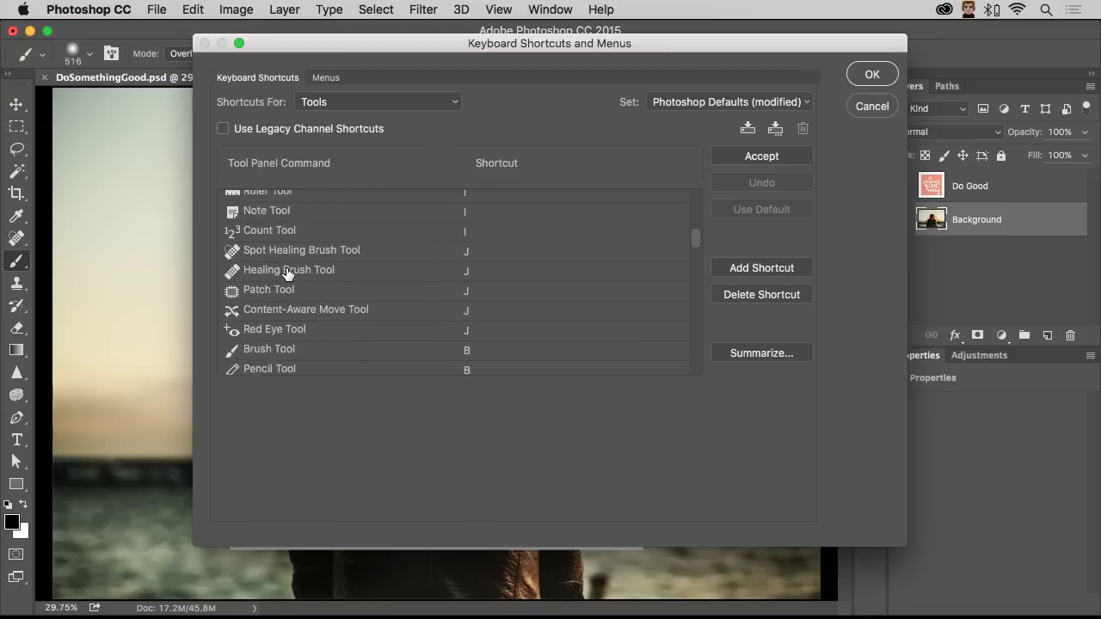
scroll(287, 274, "down", 15)
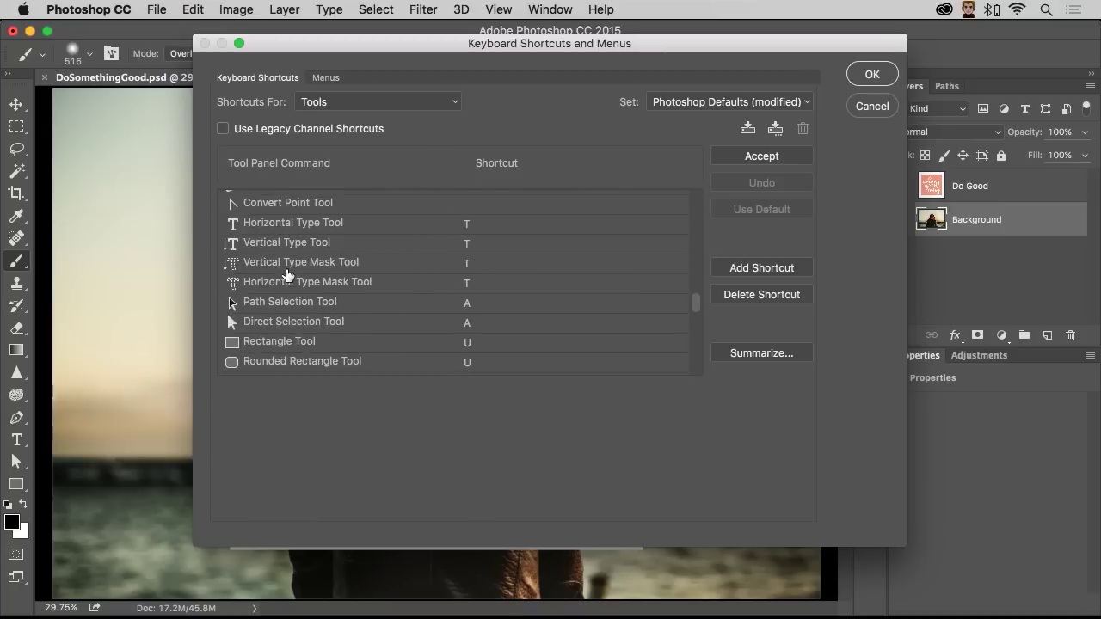
scroll(288, 274, "up", 5)
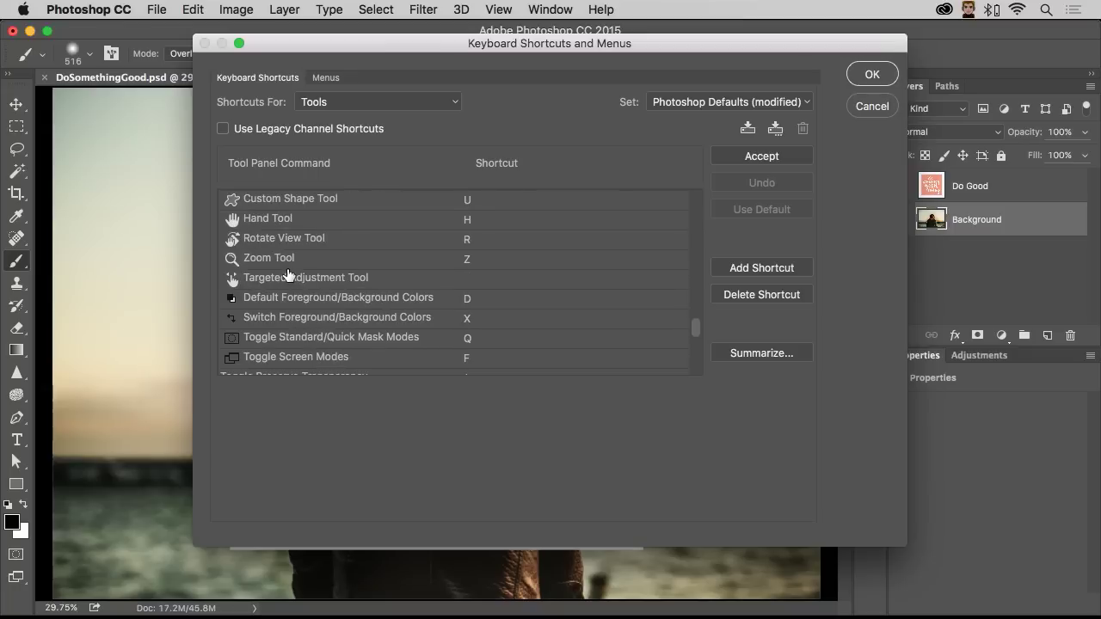
scroll(291, 276, "down", 6)
scroll(290, 276, "up", 20)
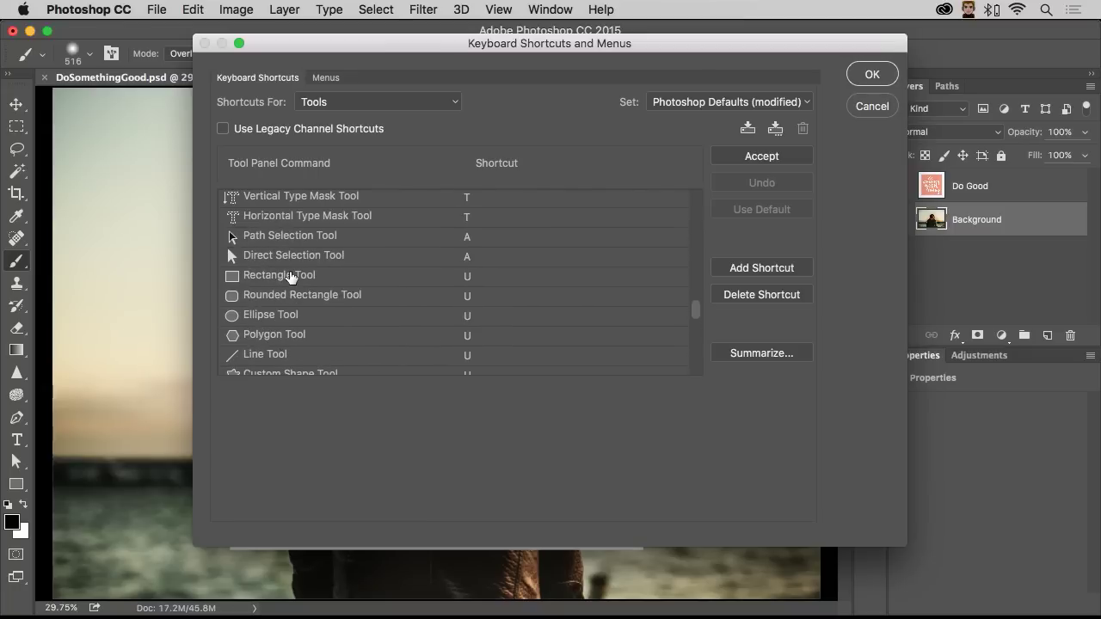
scroll(291, 276, "up", 8)
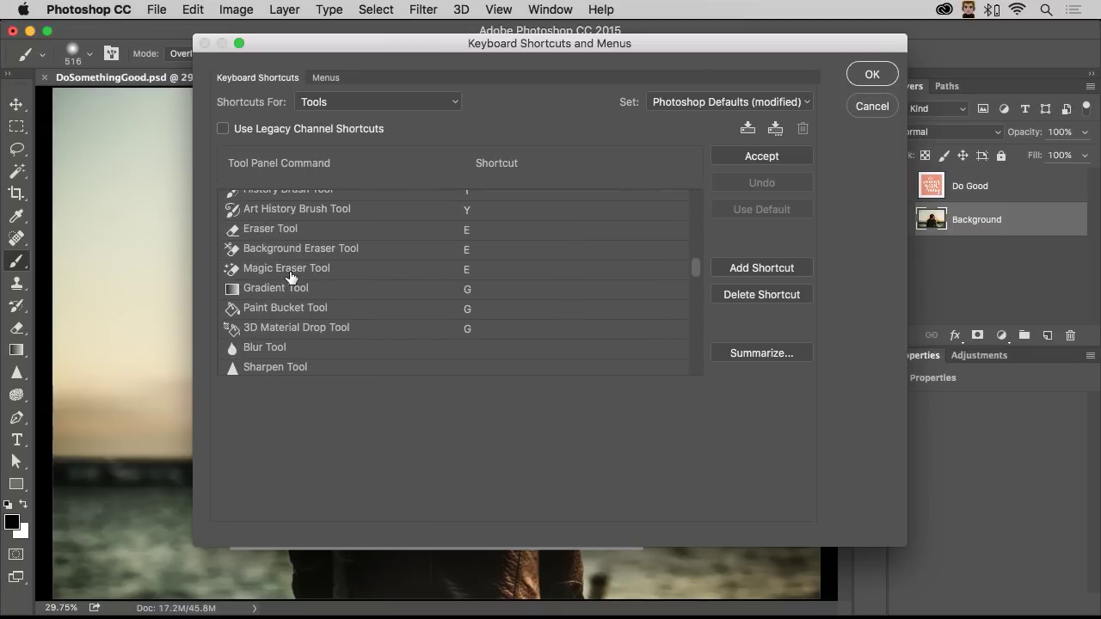
scroll(291, 276, "up", 20)
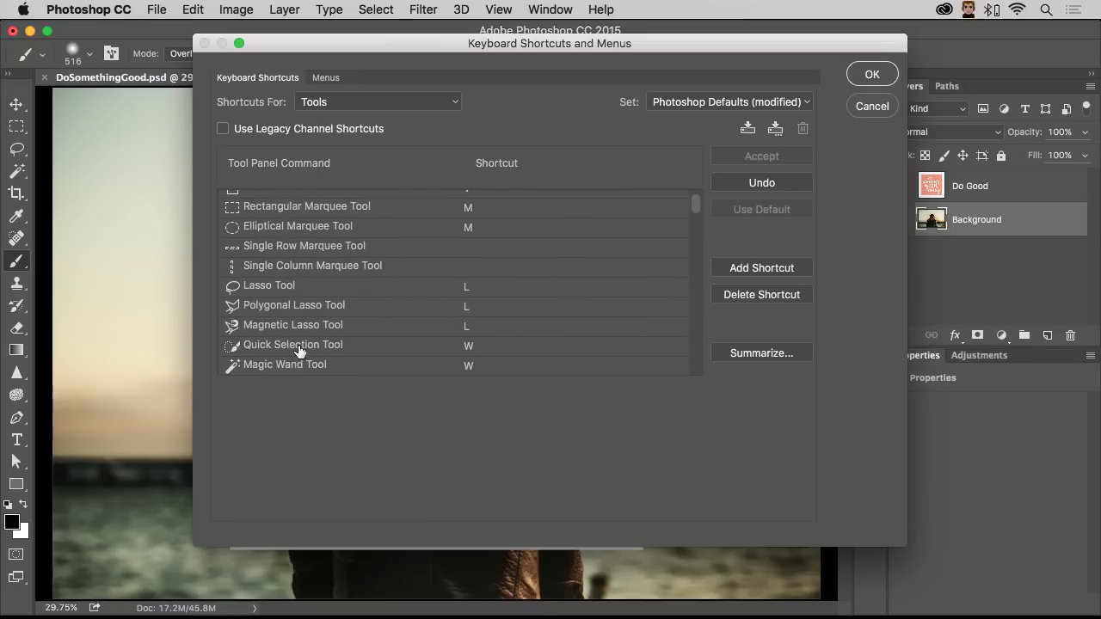
scroll(299, 351, "down", 20)
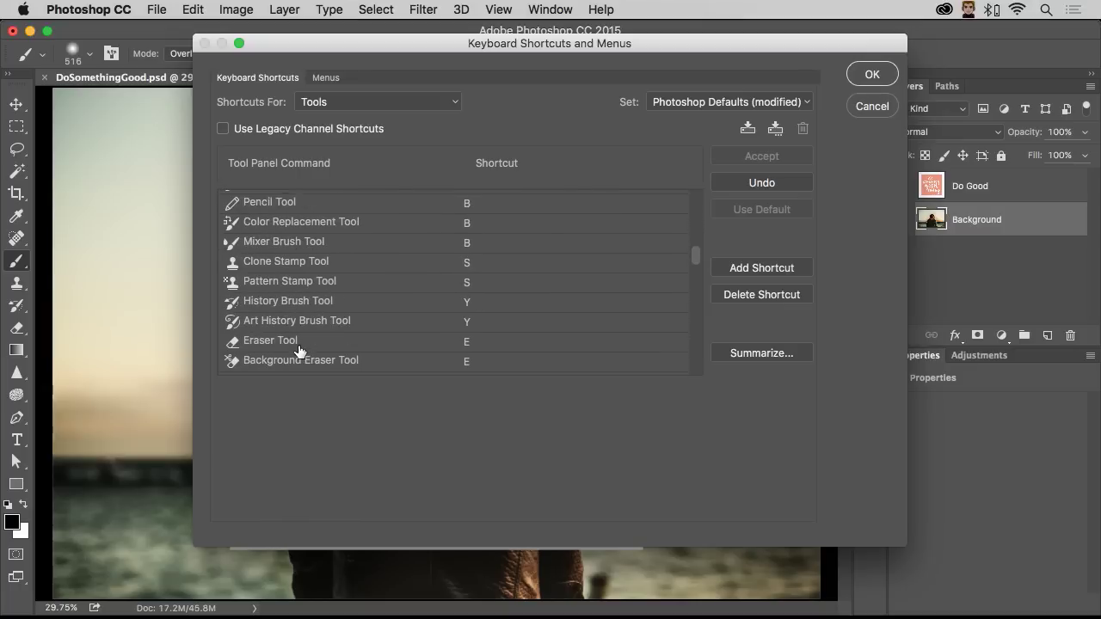
scroll(299, 351, "down", 19)
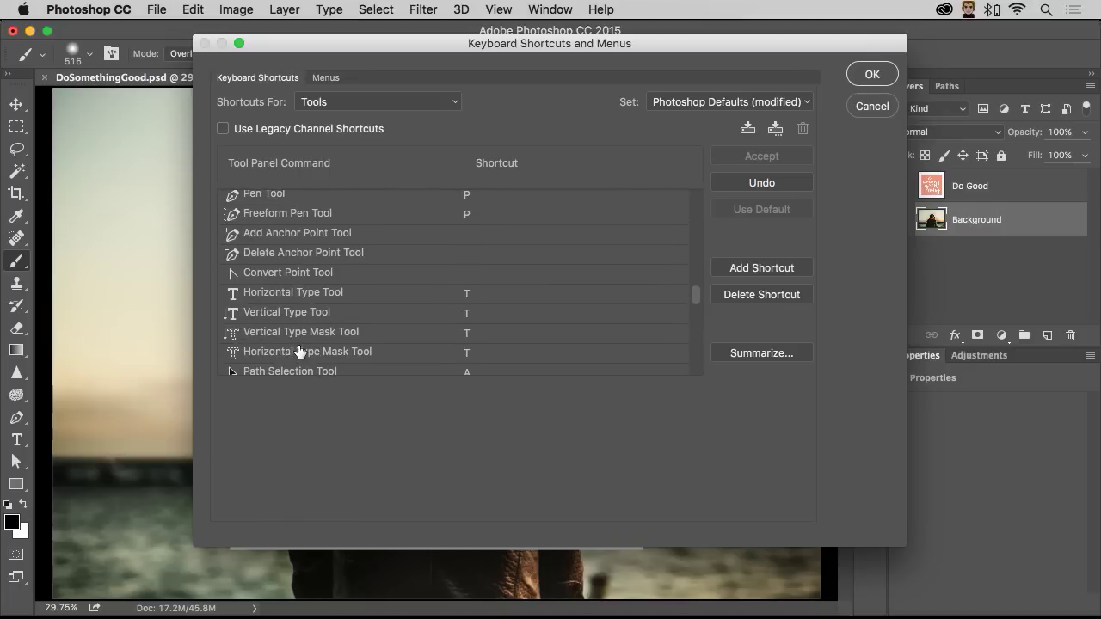
scroll(300, 350, "down", 17)
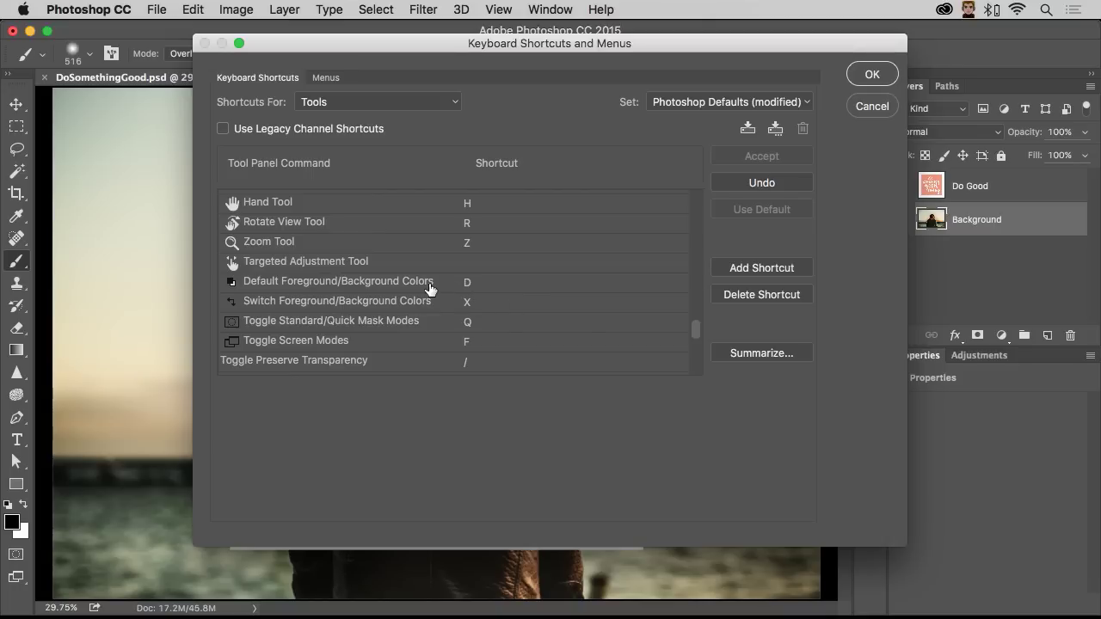
scroll(420, 287, "down", 4)
scroll(420, 288, "down", 5)
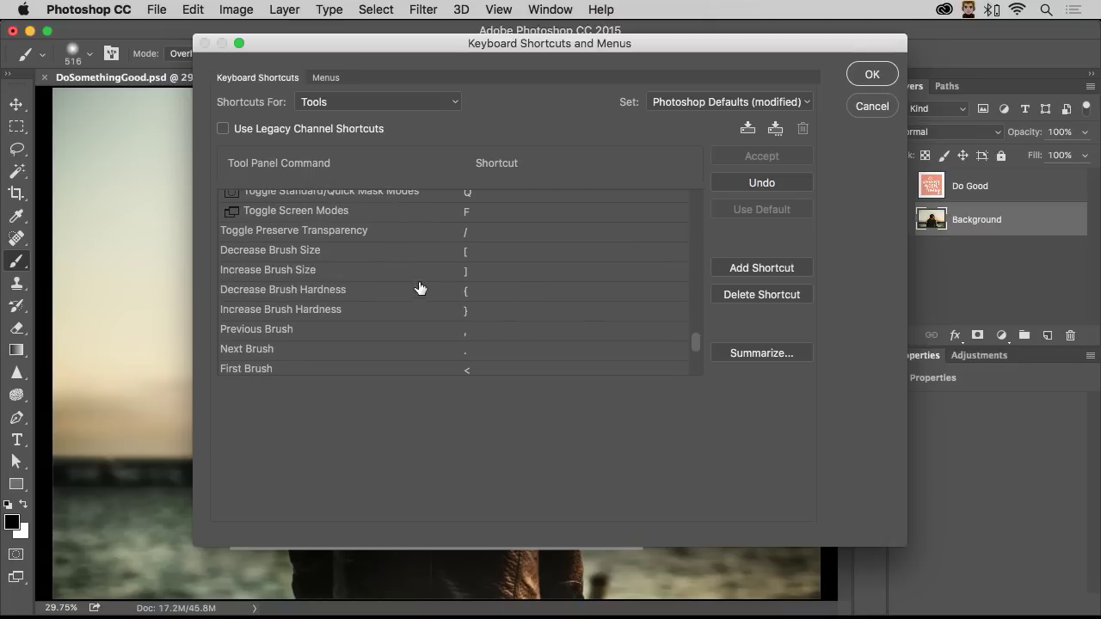
Assign N to Foreground Color Picker and K to Background Color Picker, then close the dialog.
left_click(468, 325)
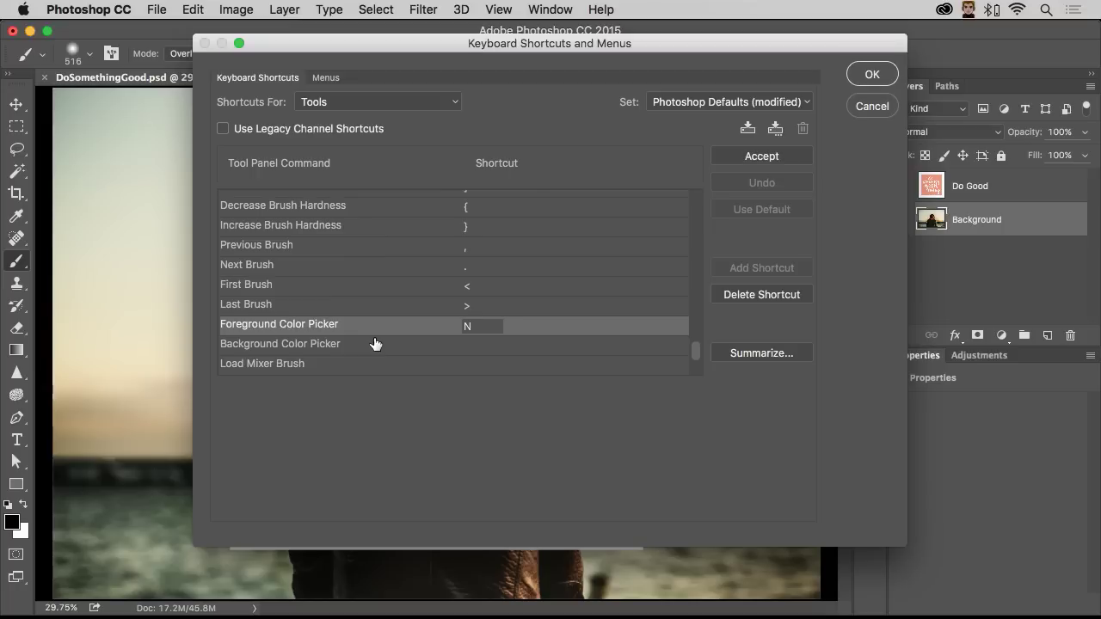
left_click(469, 348)
key("k")
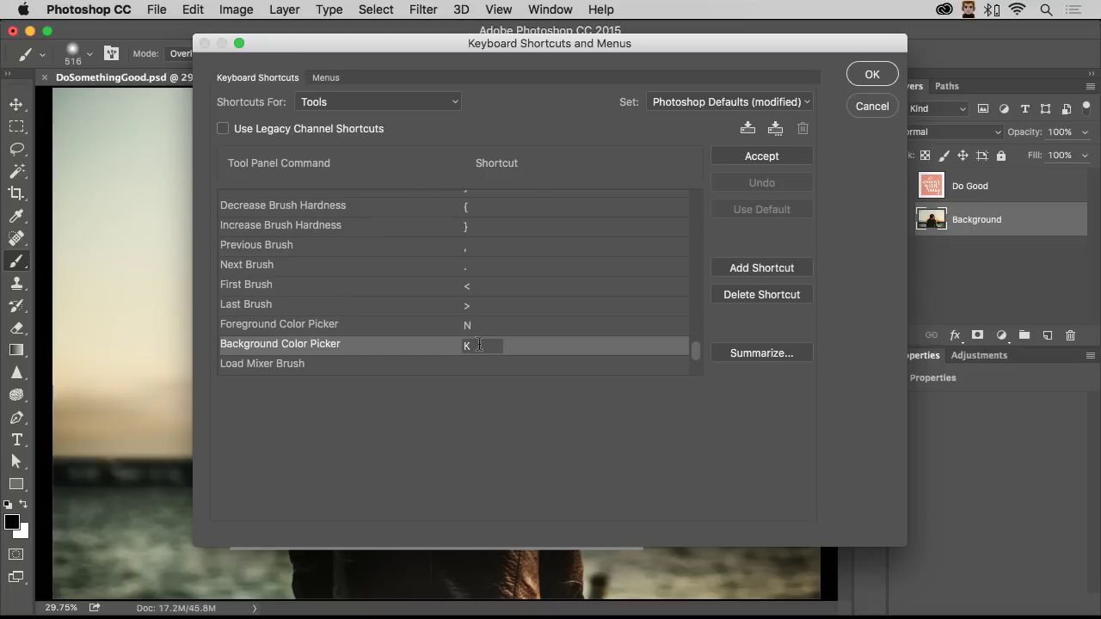
left_click(485, 327)
left_click(487, 345)
left_click(485, 327)
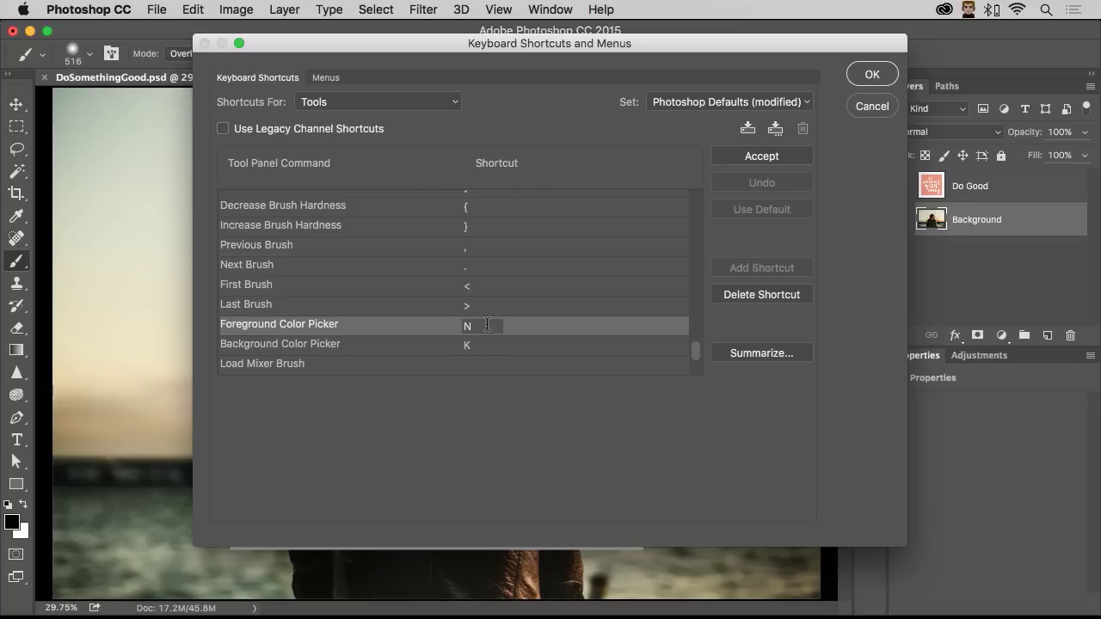
left_click(868, 77)
Save the new shortcuts, test N, and turn on the toolbar's ••• extra-tools slot.
left_click(866, 75)
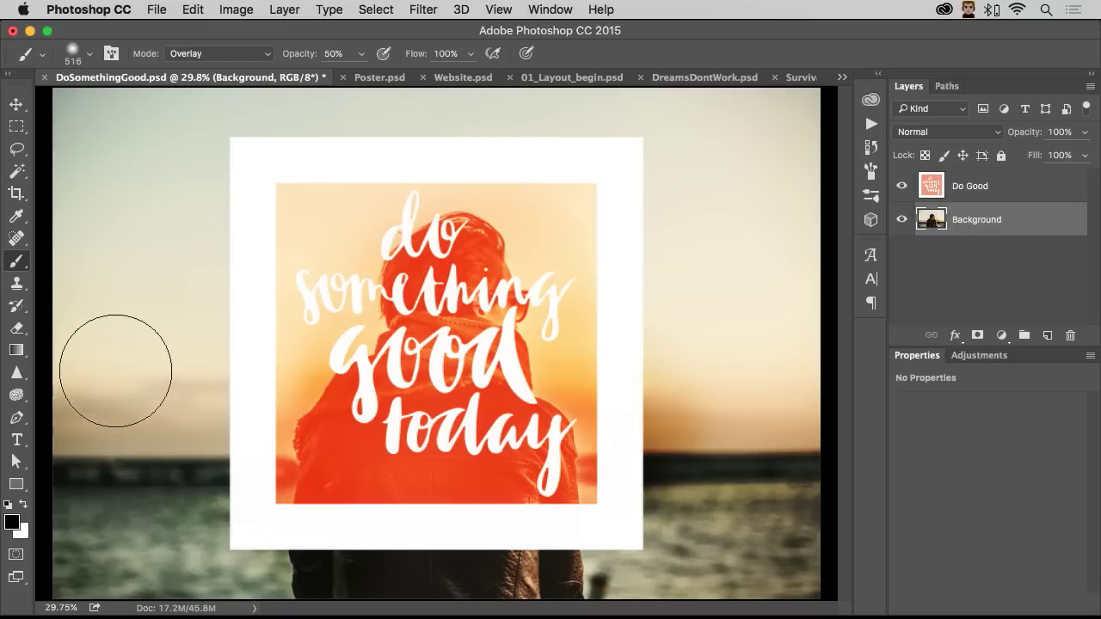
key("n")
left_click(226, 8)
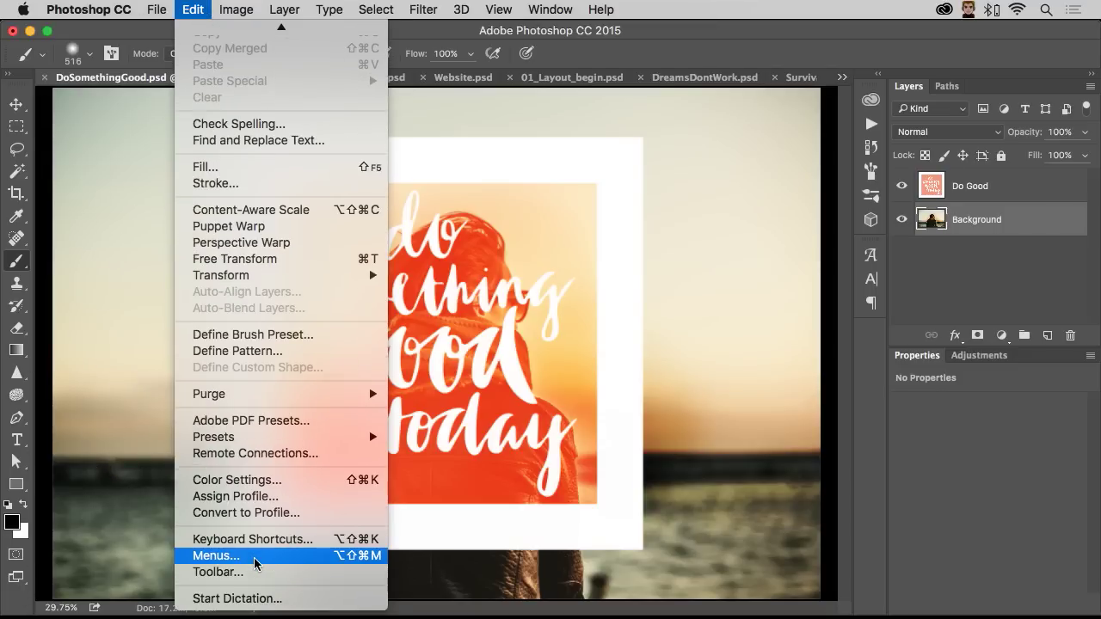
left_click(250, 574)
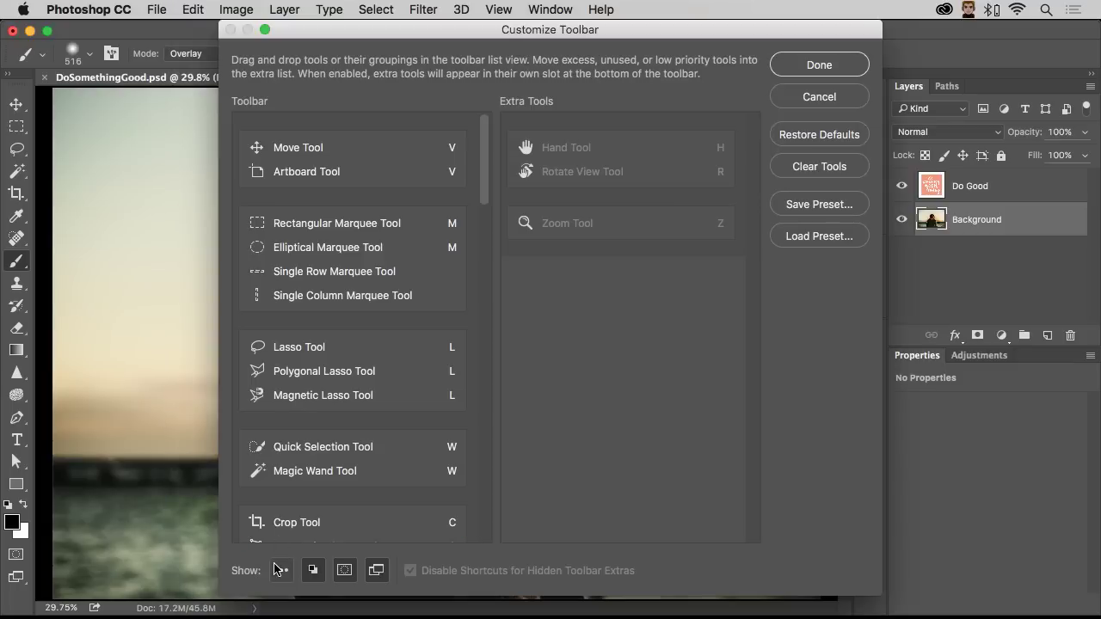
left_click(280, 570)
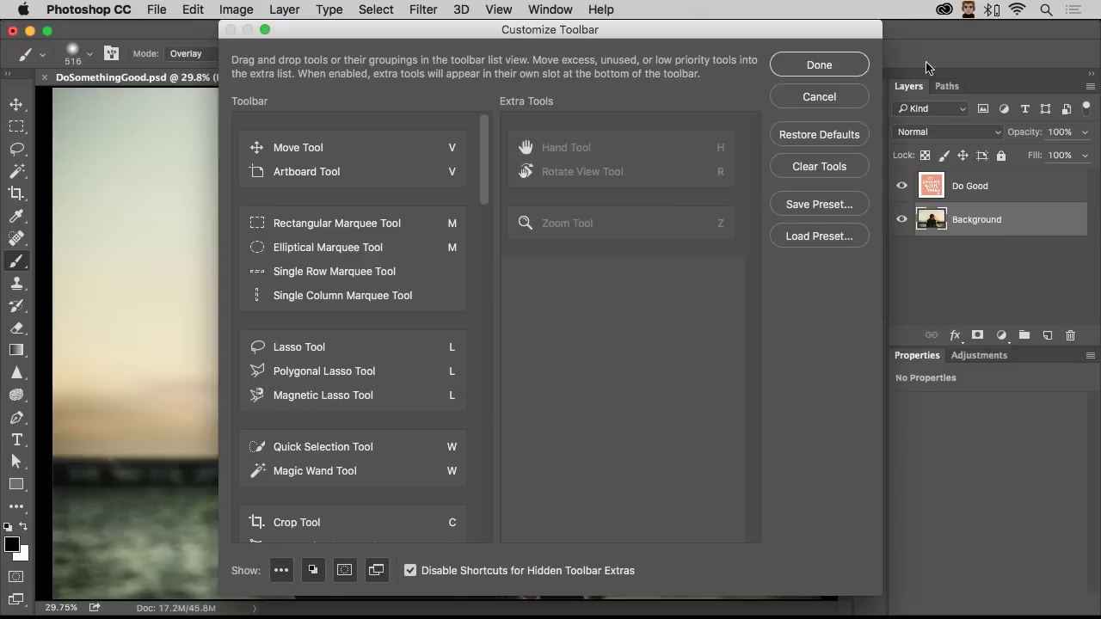
left_click(785, 62)
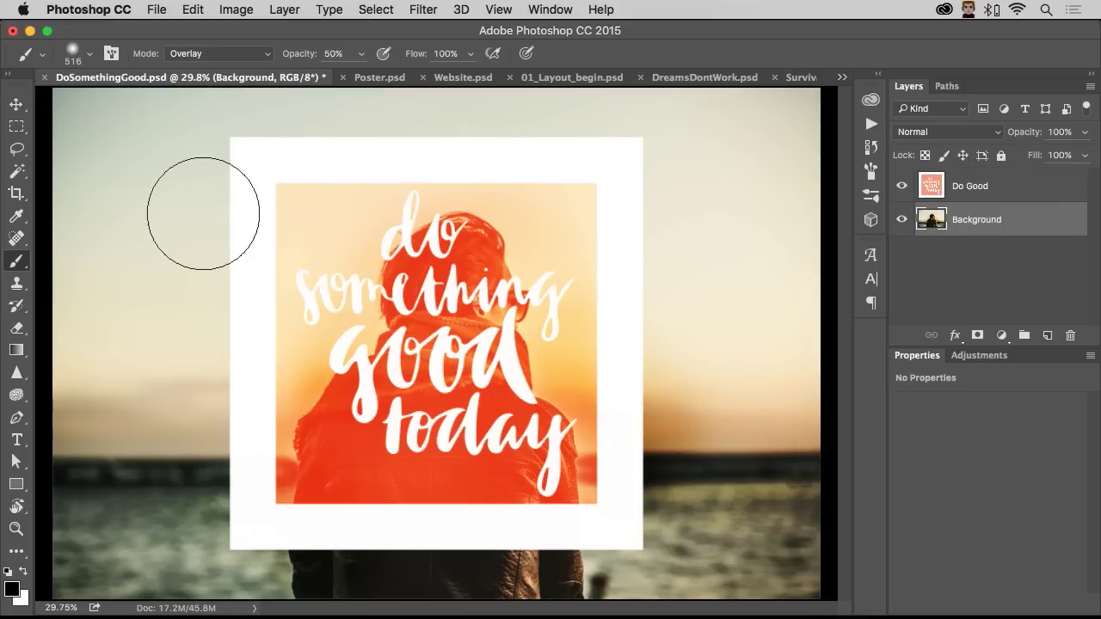
left_click(16, 555)
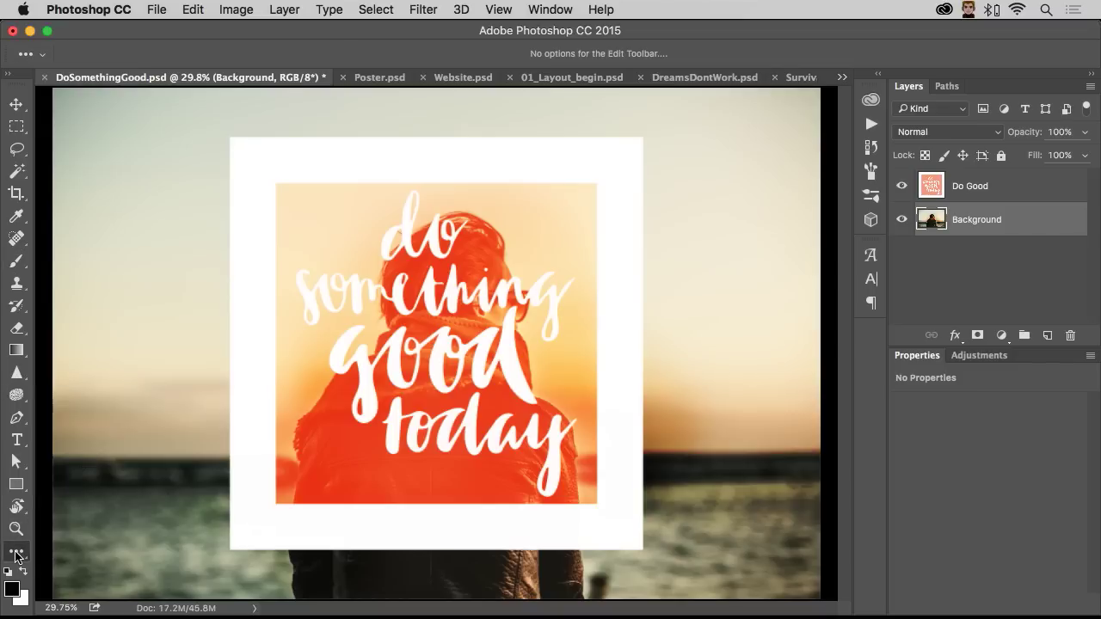
Move the Zoom Tool and the Hand/Rotate View group into the Extra Tools list.
left_click(17, 554)
left_click(65, 554)
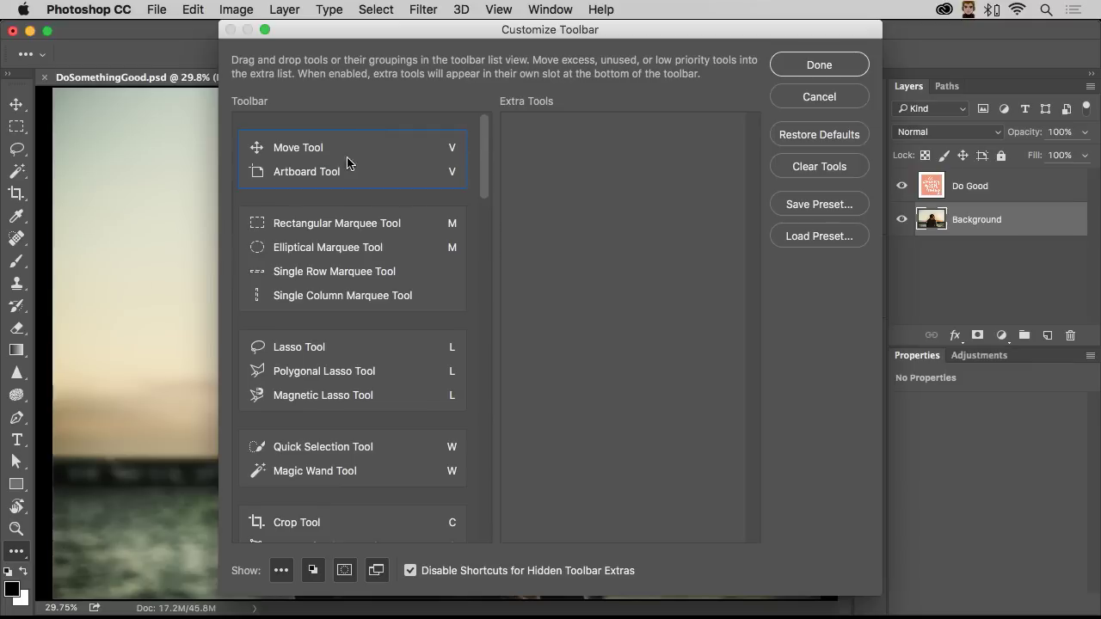
left_click_drag(482, 171, 478, 535)
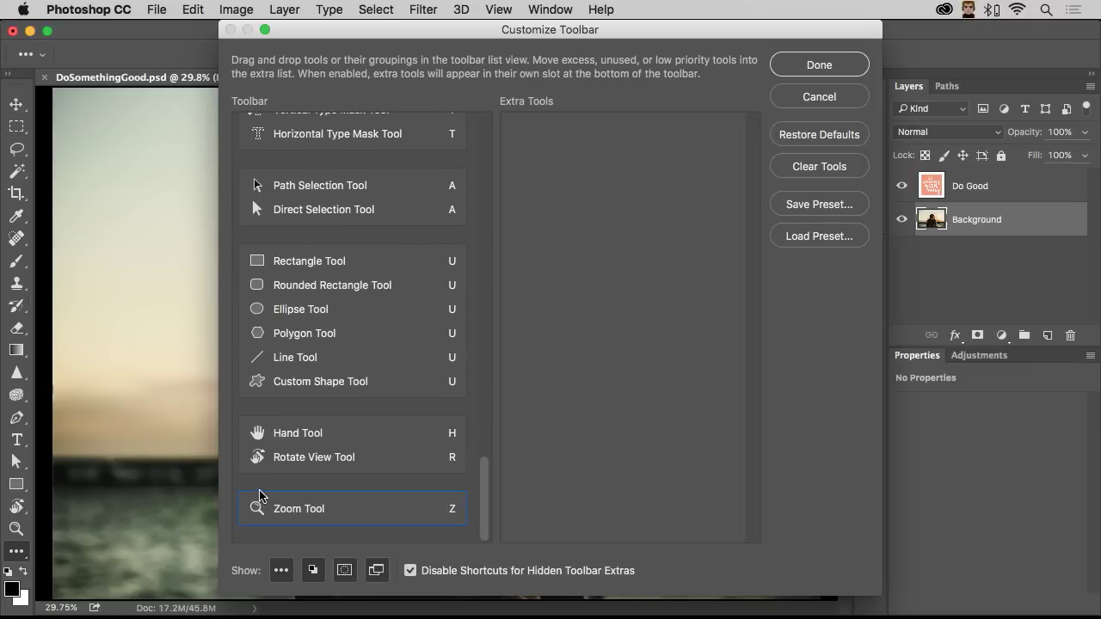
left_click_drag(262, 496, 546, 324)
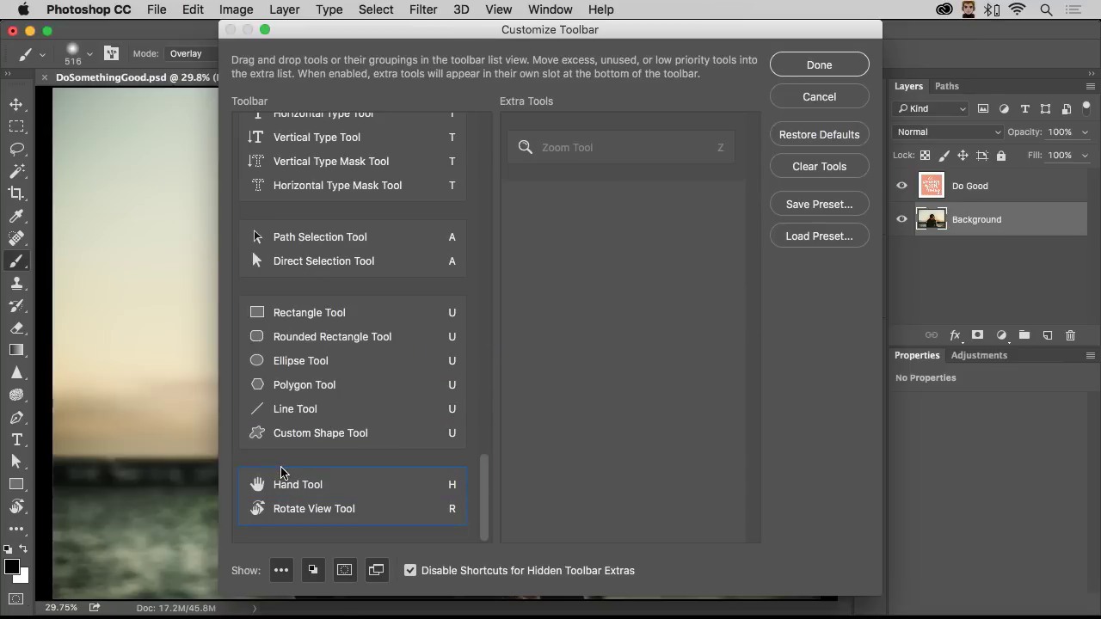
left_click_drag(280, 471, 558, 284)
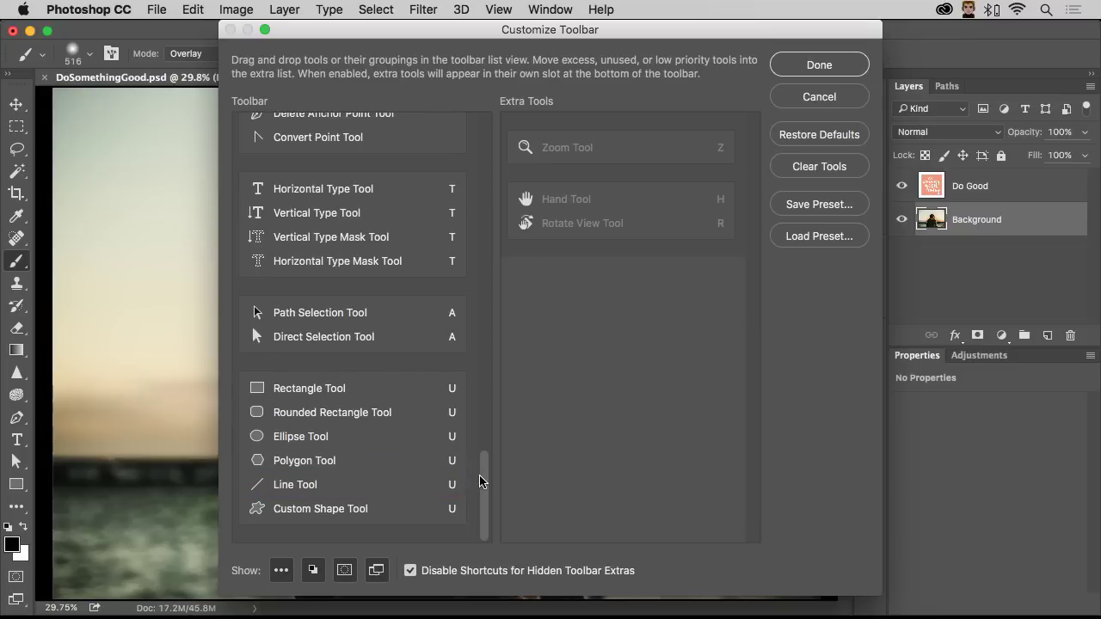
Try moving the Marquee and Move/Artboard tools, restore them, and apply the toolbar layout.
scroll(487, 370, "up", 5)
scroll(490, 261, "up", 10)
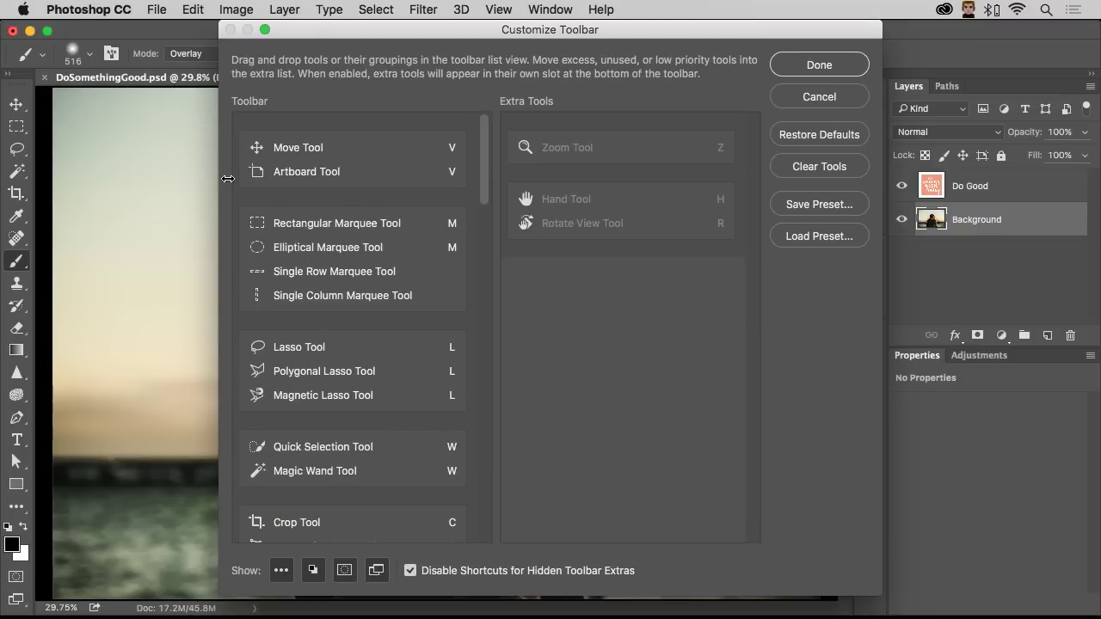
left_click_drag(252, 214, 530, 262)
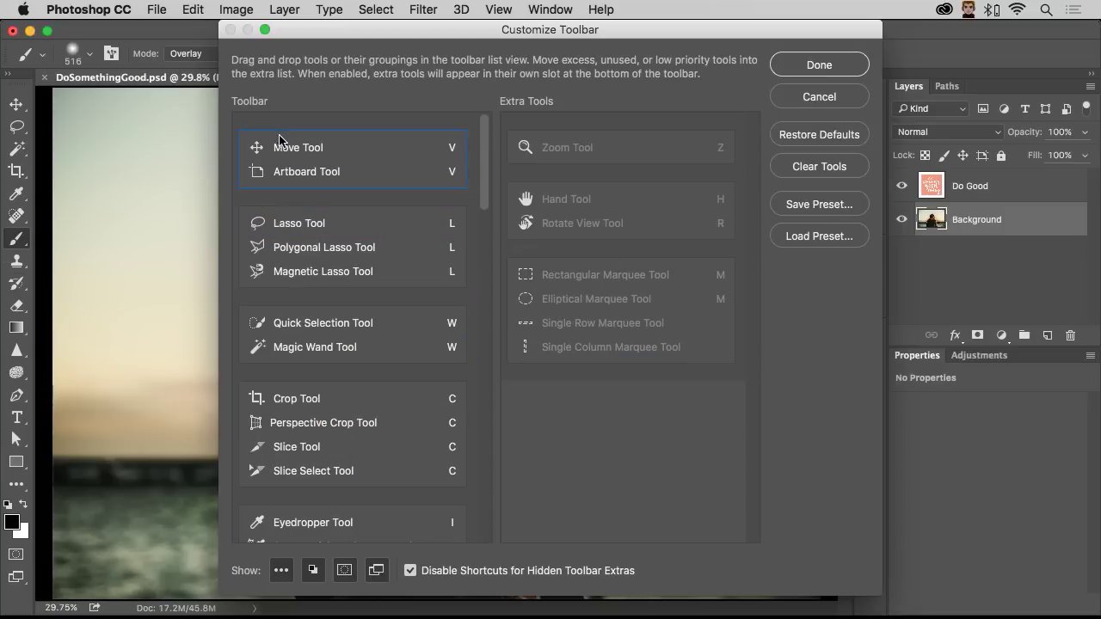
mouse_move(279, 138)
left_mouse_down()
mouse_move(545, 386)
mouse_move(524, 398)
mouse_move(423, 243)
mouse_move(278, 143)
mouse_move(288, 130)
left_mouse_up()
left_click_drag(528, 292, 356, 196)
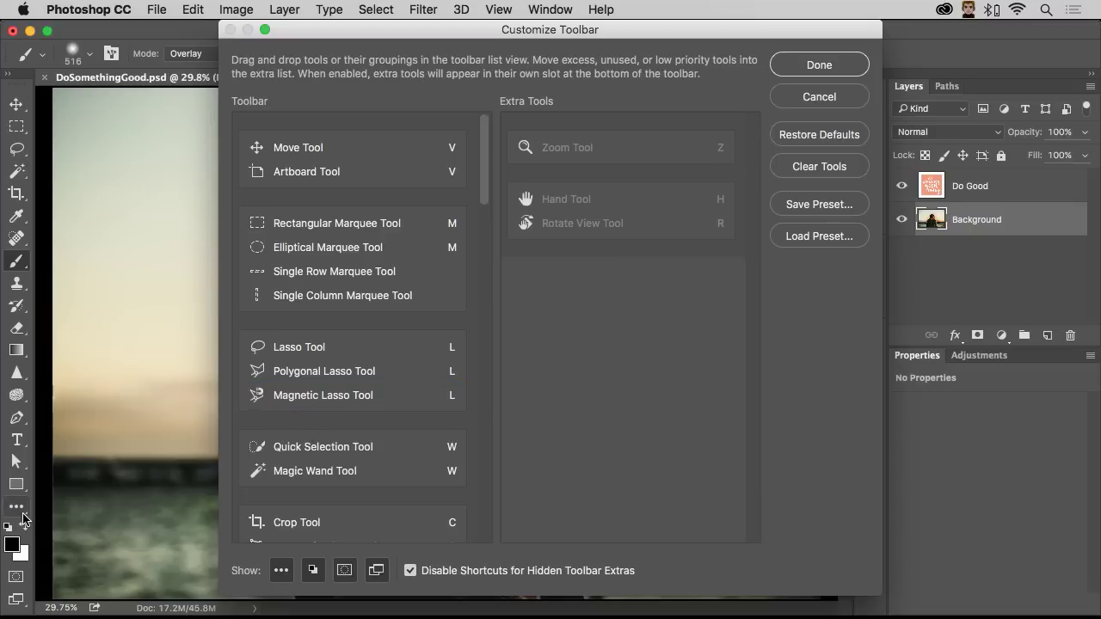
left_click(279, 574)
left_click(281, 571)
left_click(785, 69)
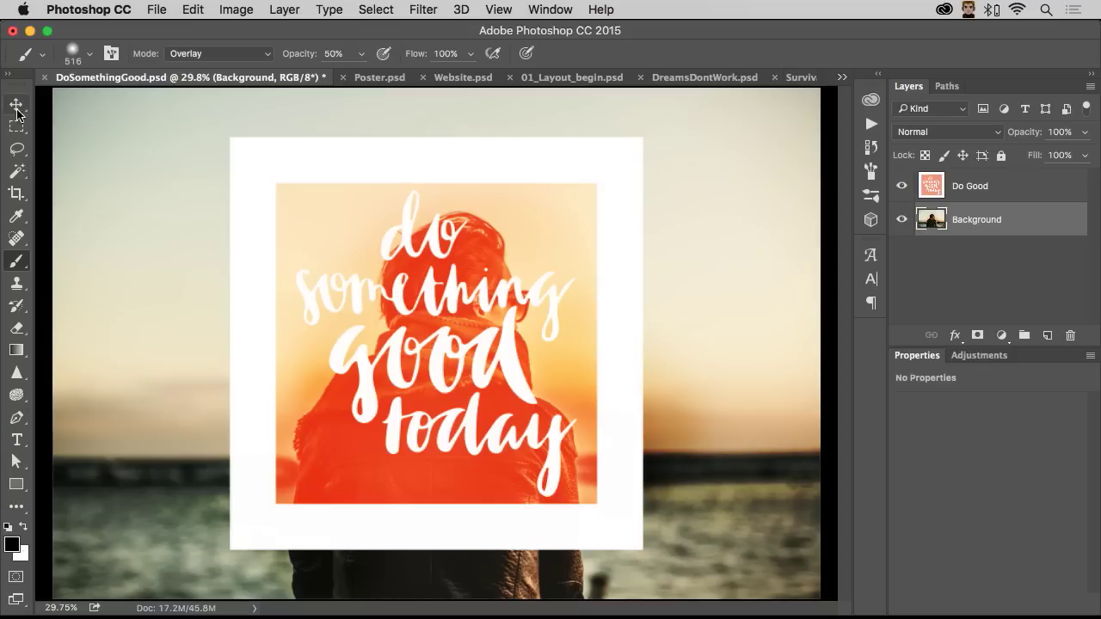
Switch to the Rotate View tool with R, then confirm the toolbar layout unchanged.
key("r")
left_click(19, 508)
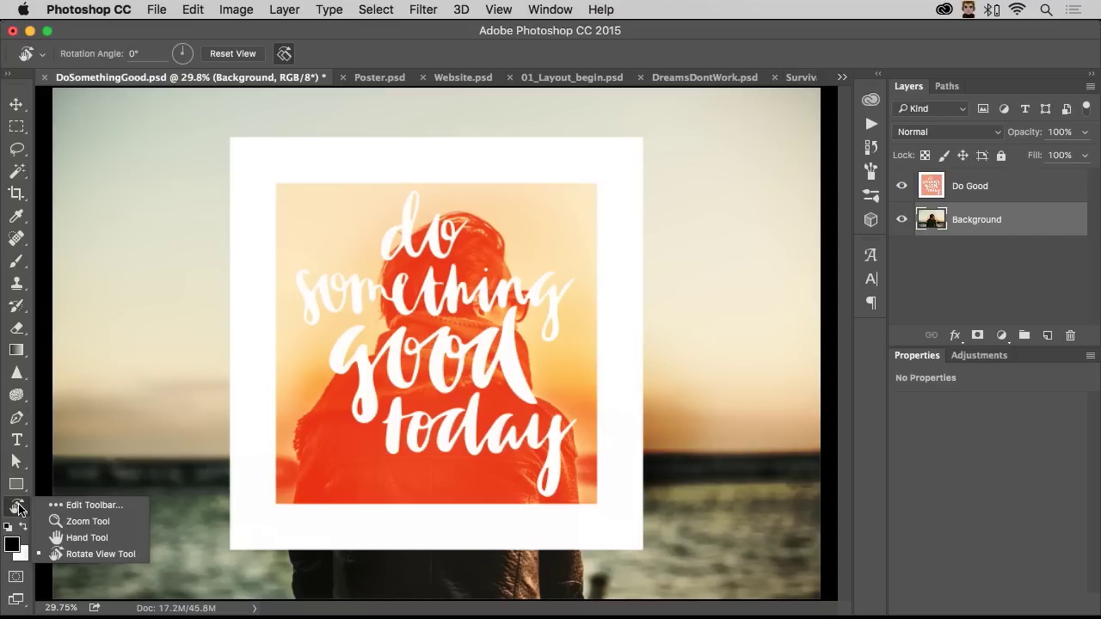
left_click(86, 504)
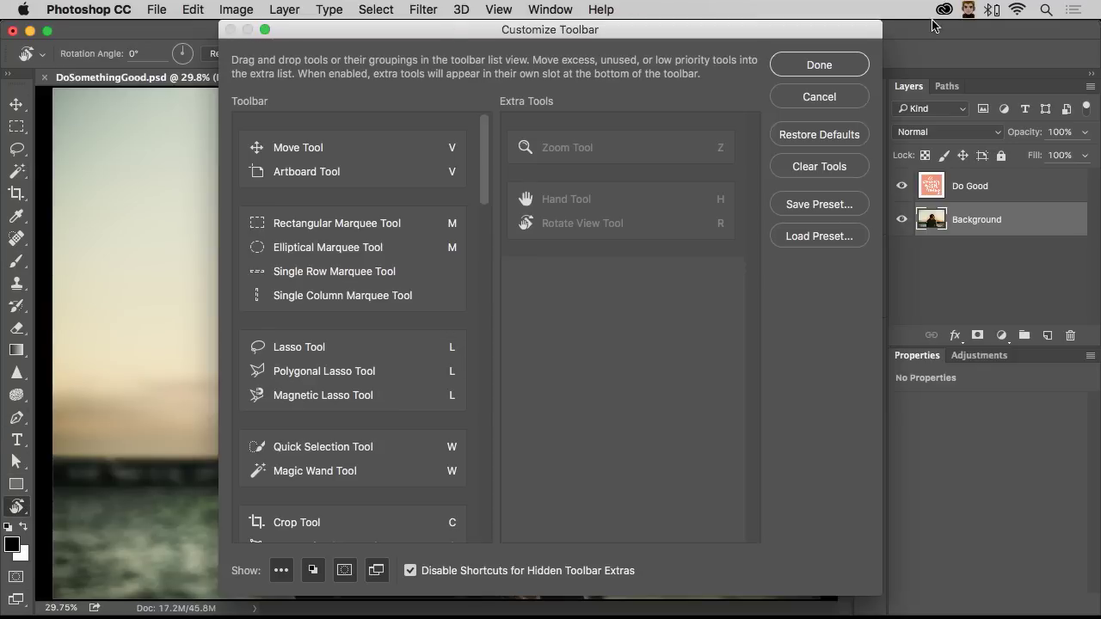
left_click(841, 68)
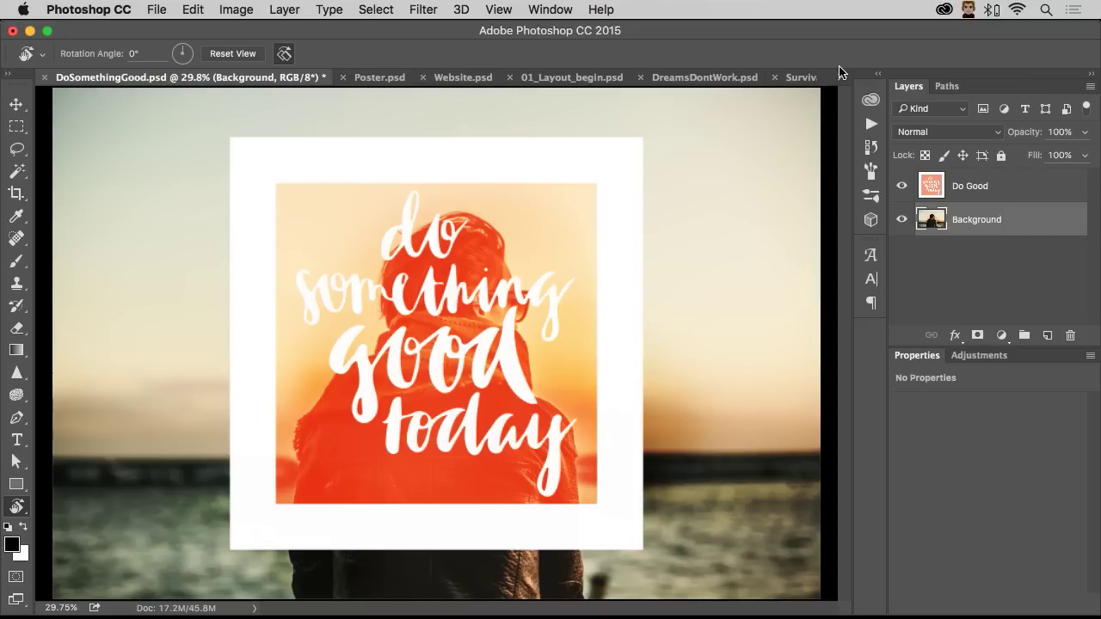